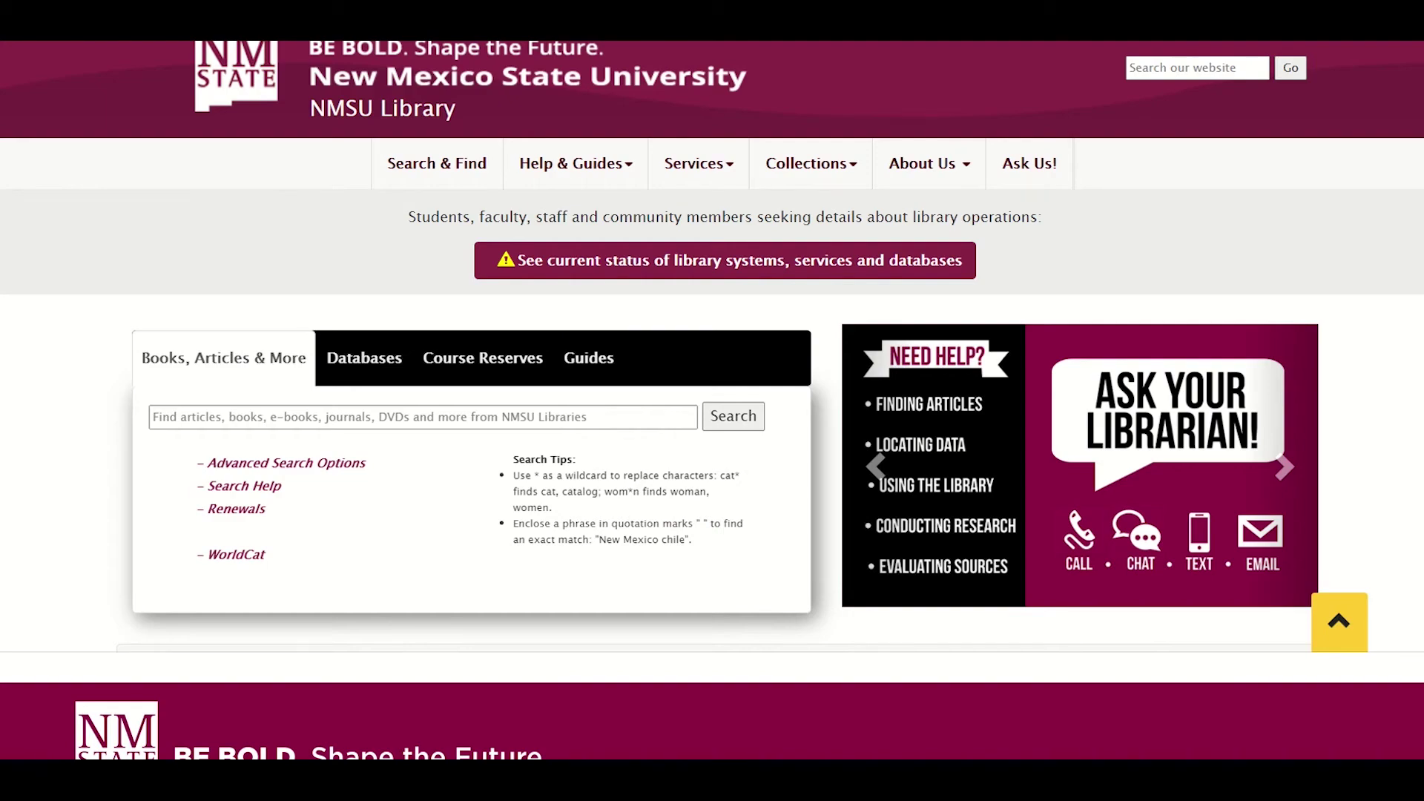
- Run an advanced search for any field containing 'cattle' AND any field containing 'grazing'
click(203, 506)
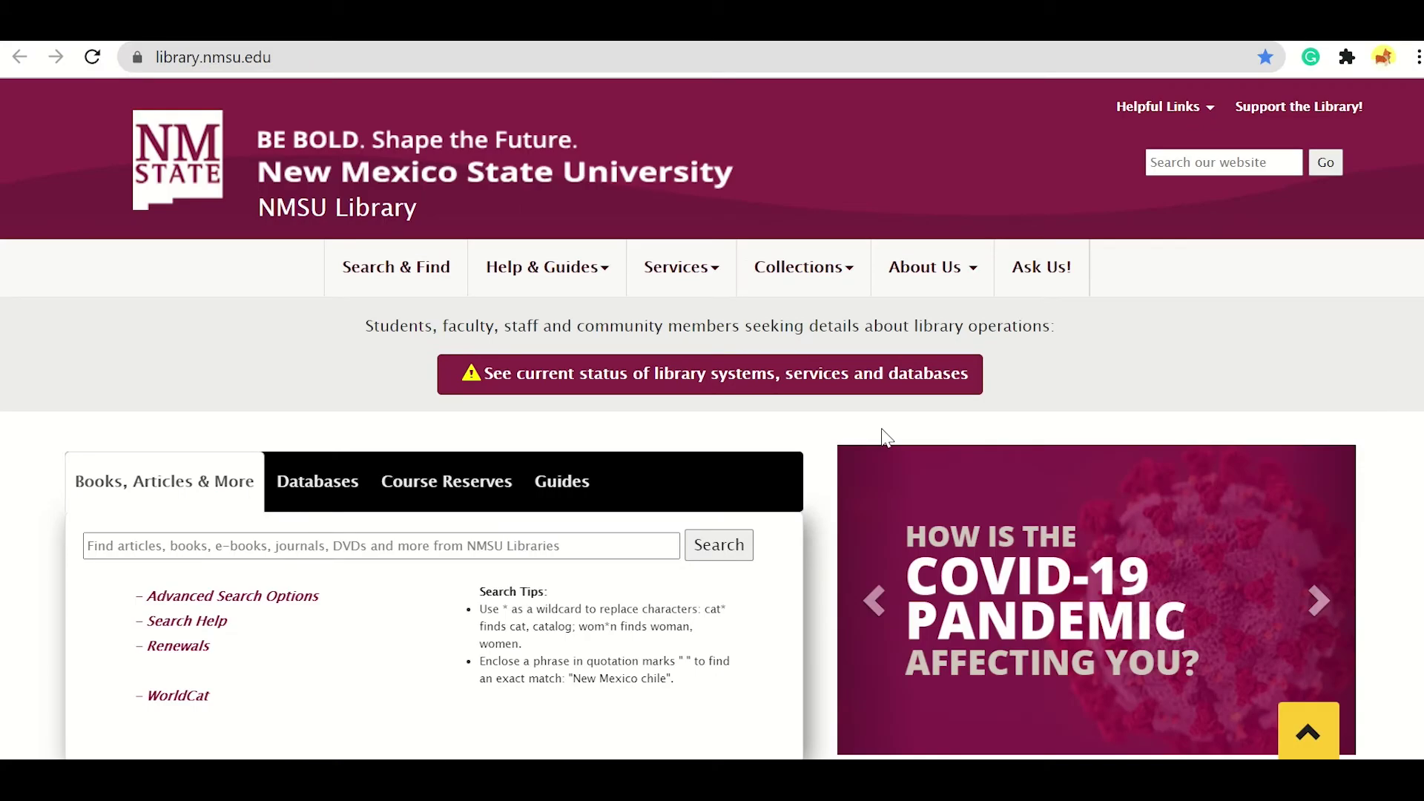
scroll(823, 507, down, 1)
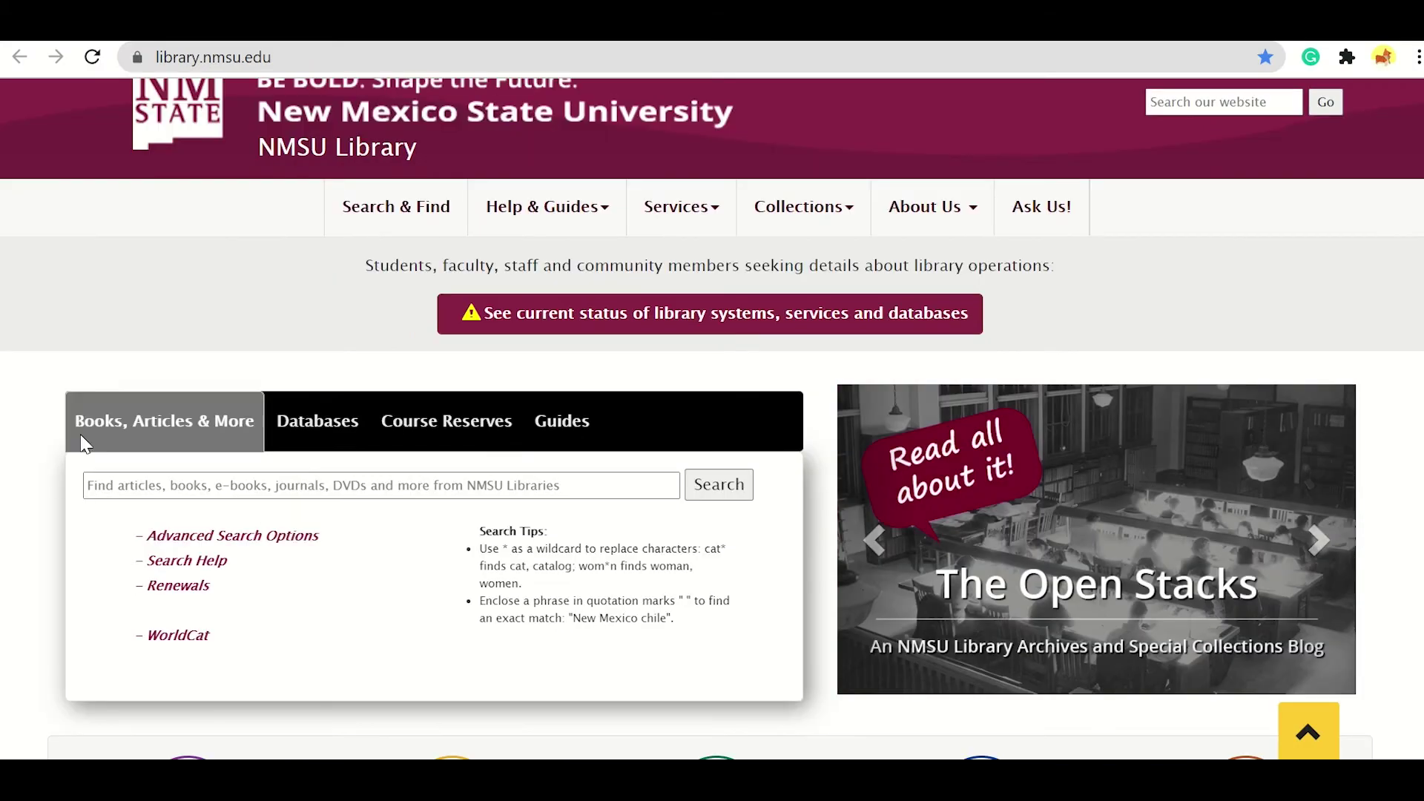
click(208, 539)
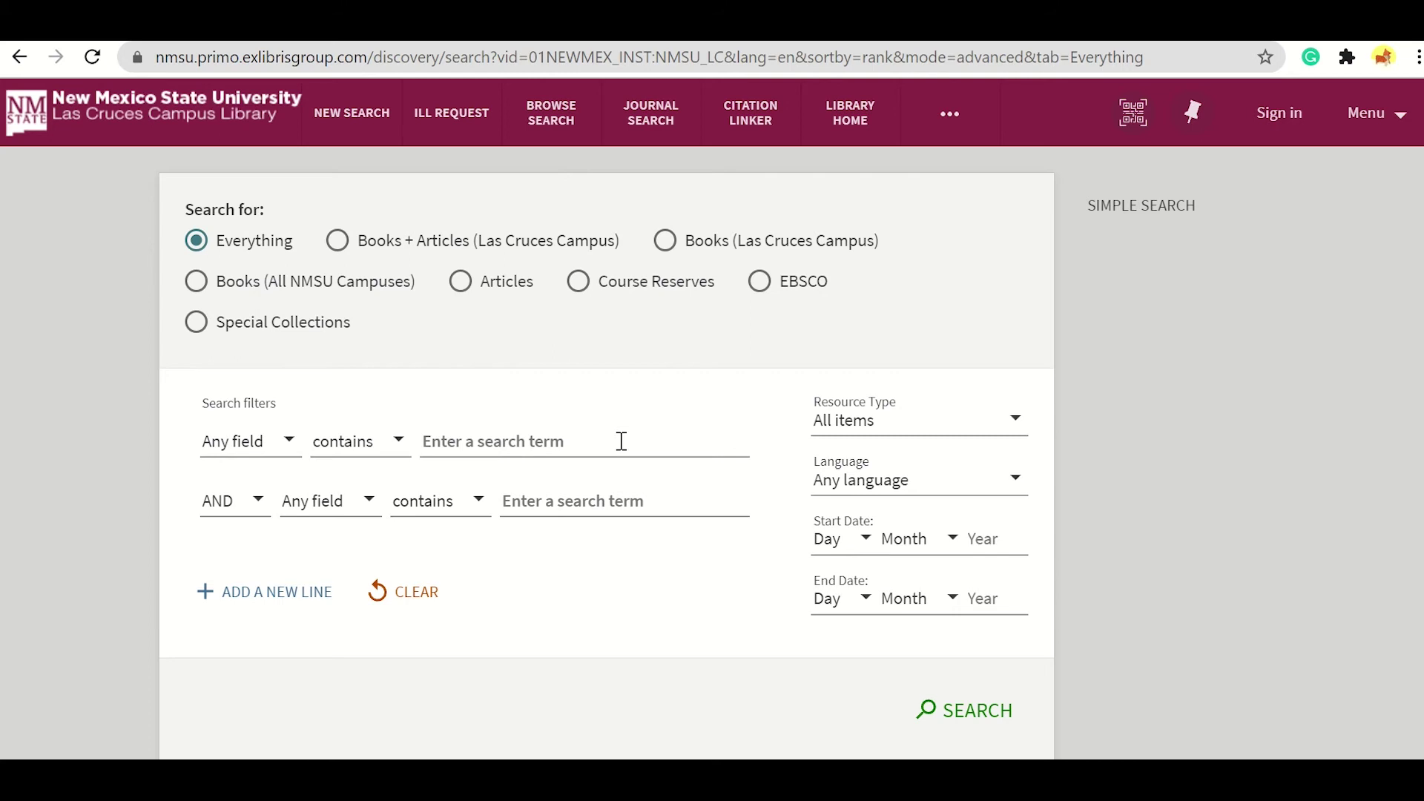
click(621, 440)
text(cattle)
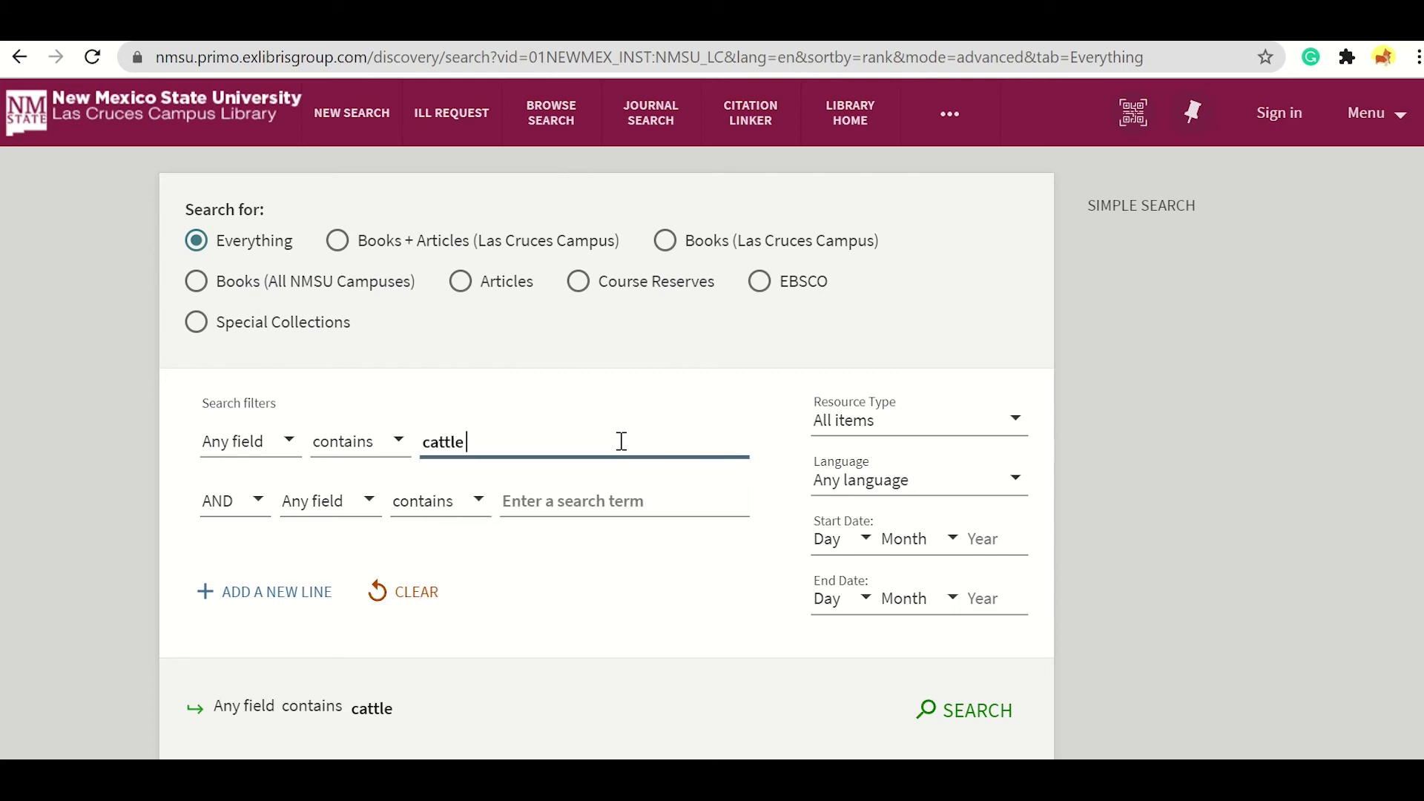
key(Tab)
key(Tab)
key(Tab)
key(Tab)
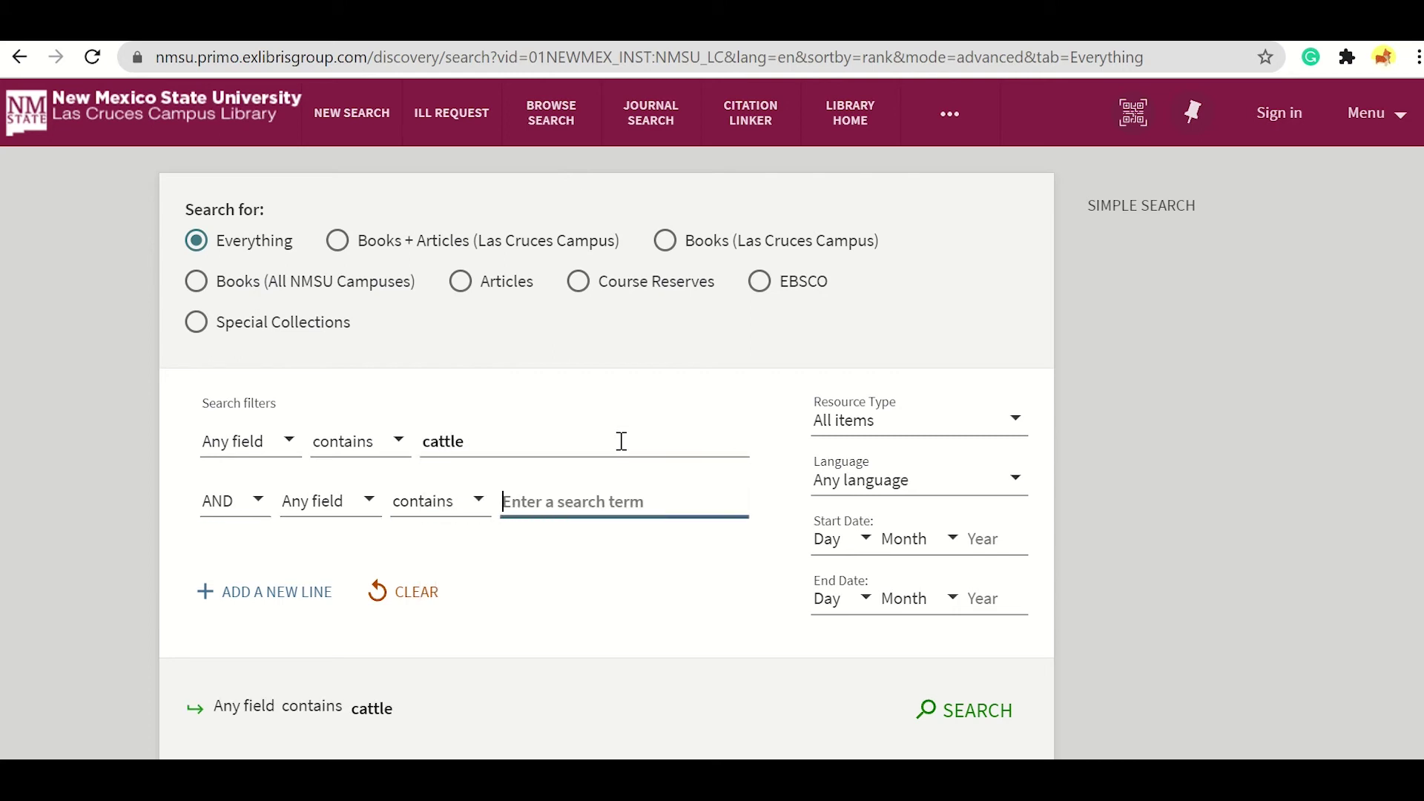
text(grazing)
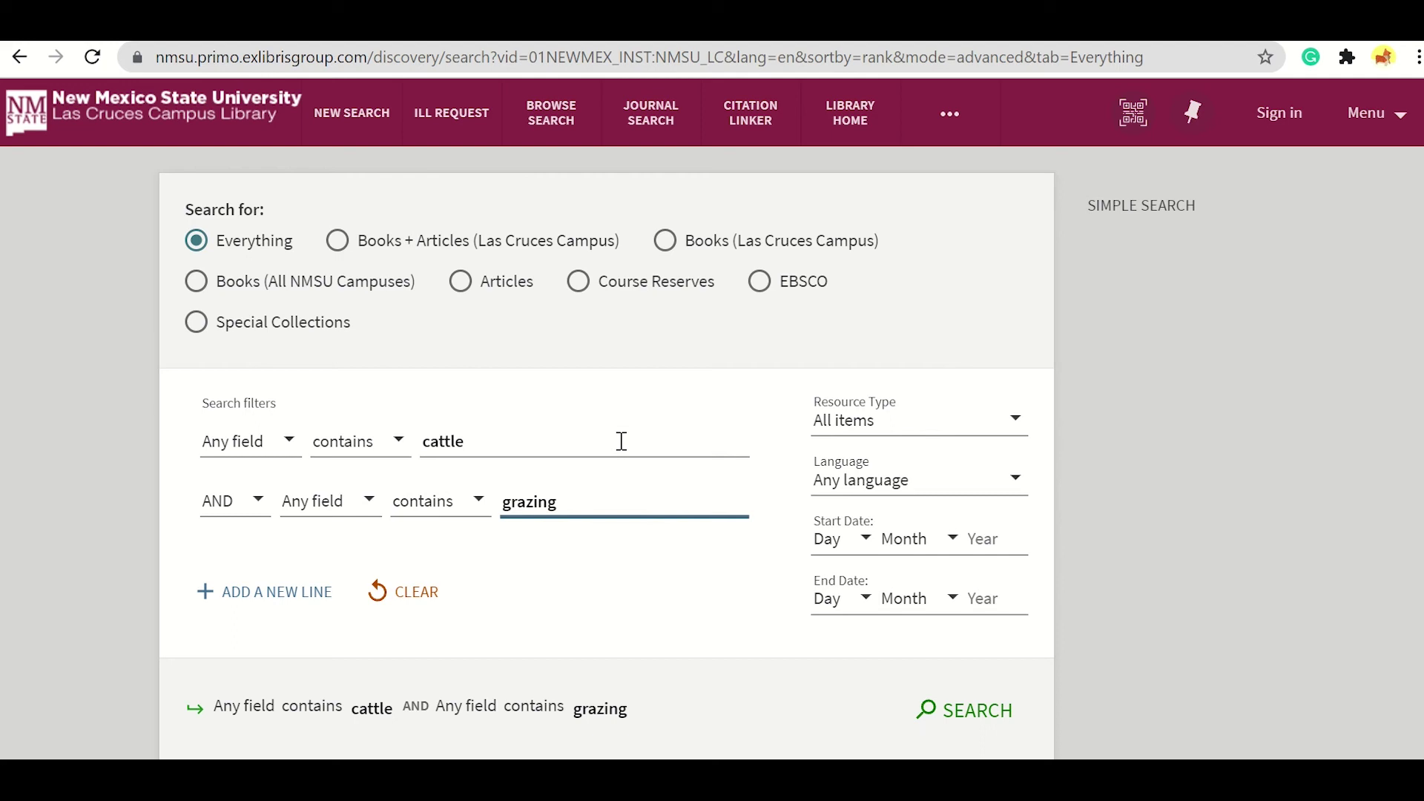
key(Return)
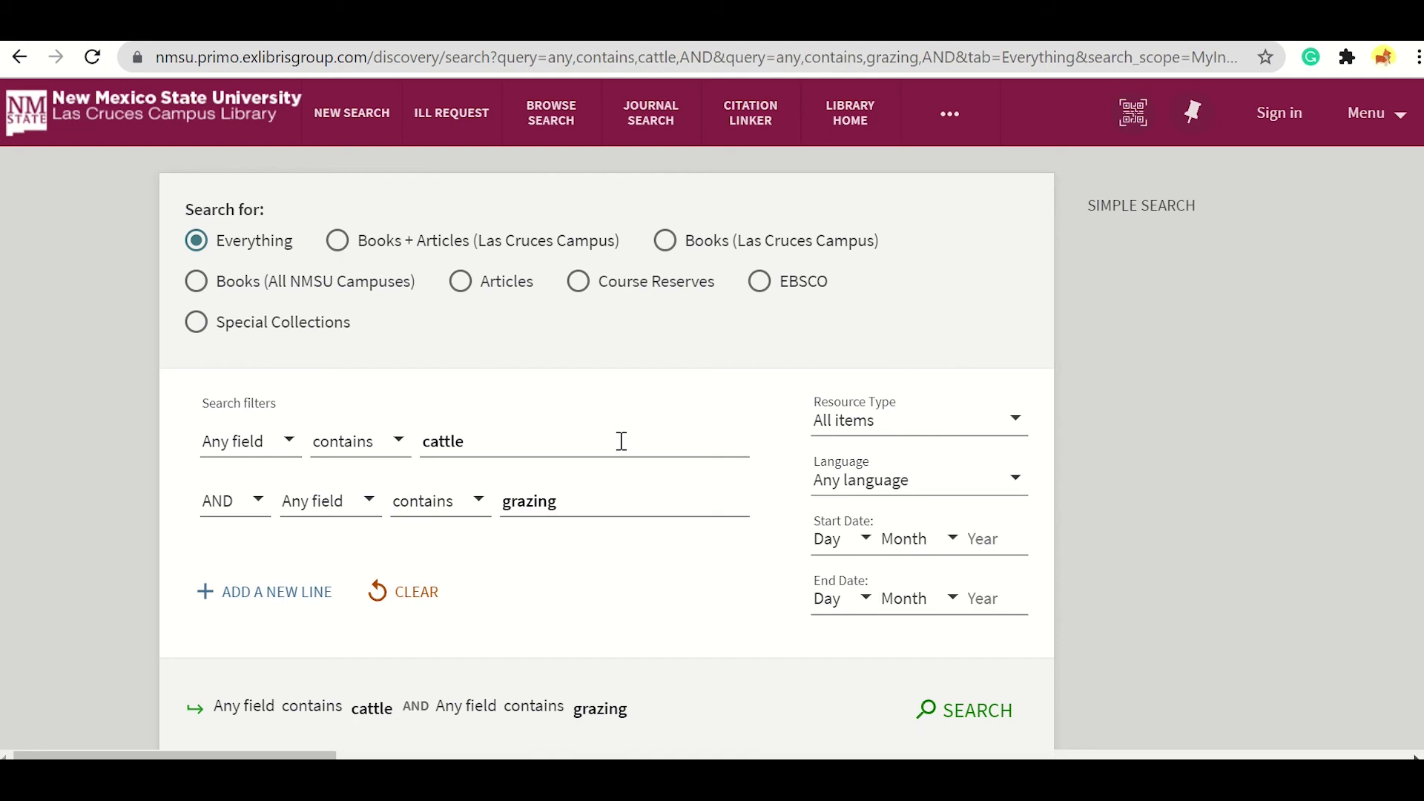
scroll(1107, 594, down, 2)
scroll(1109, 541, down, 2)
scroll(1109, 546, down, 1)
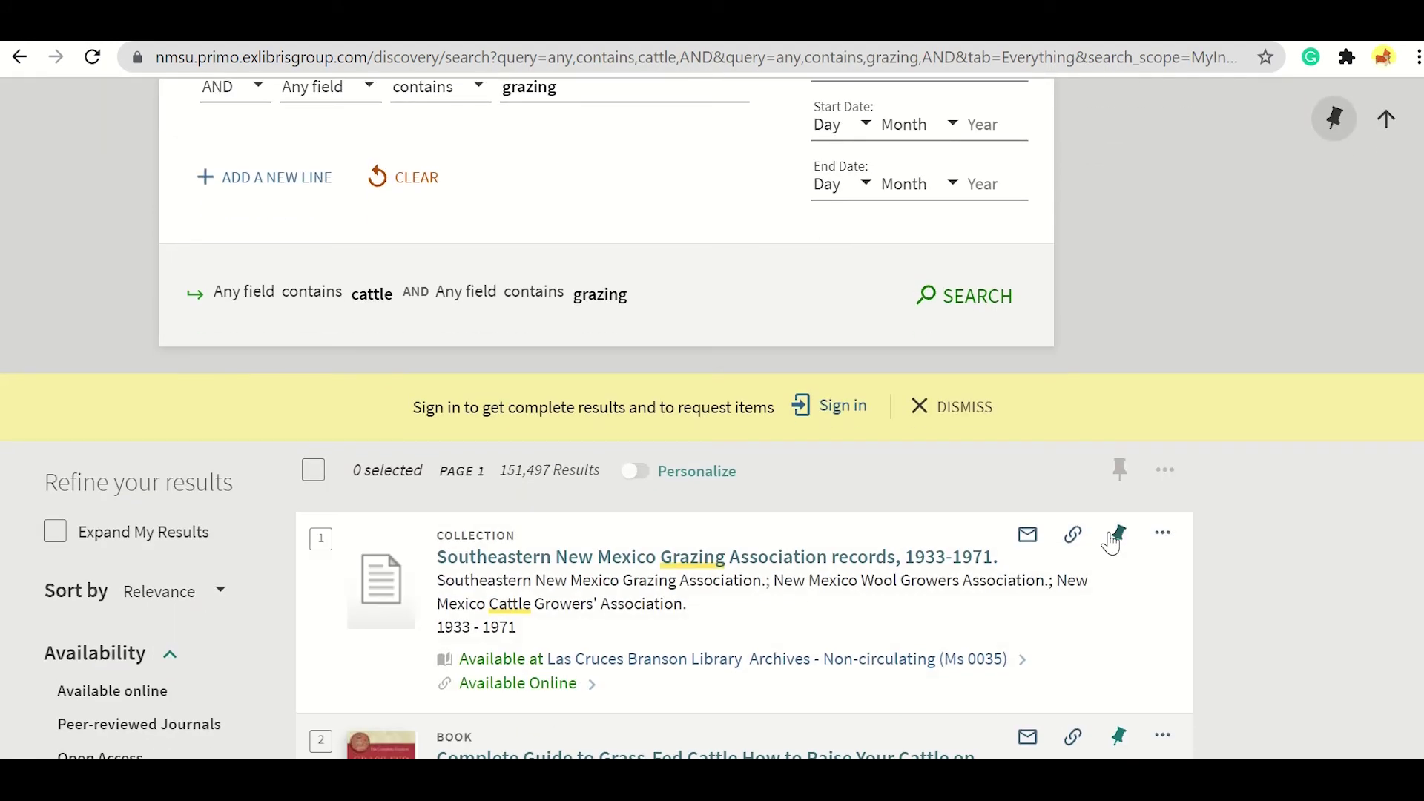
scroll(1313, 622, down, 2)
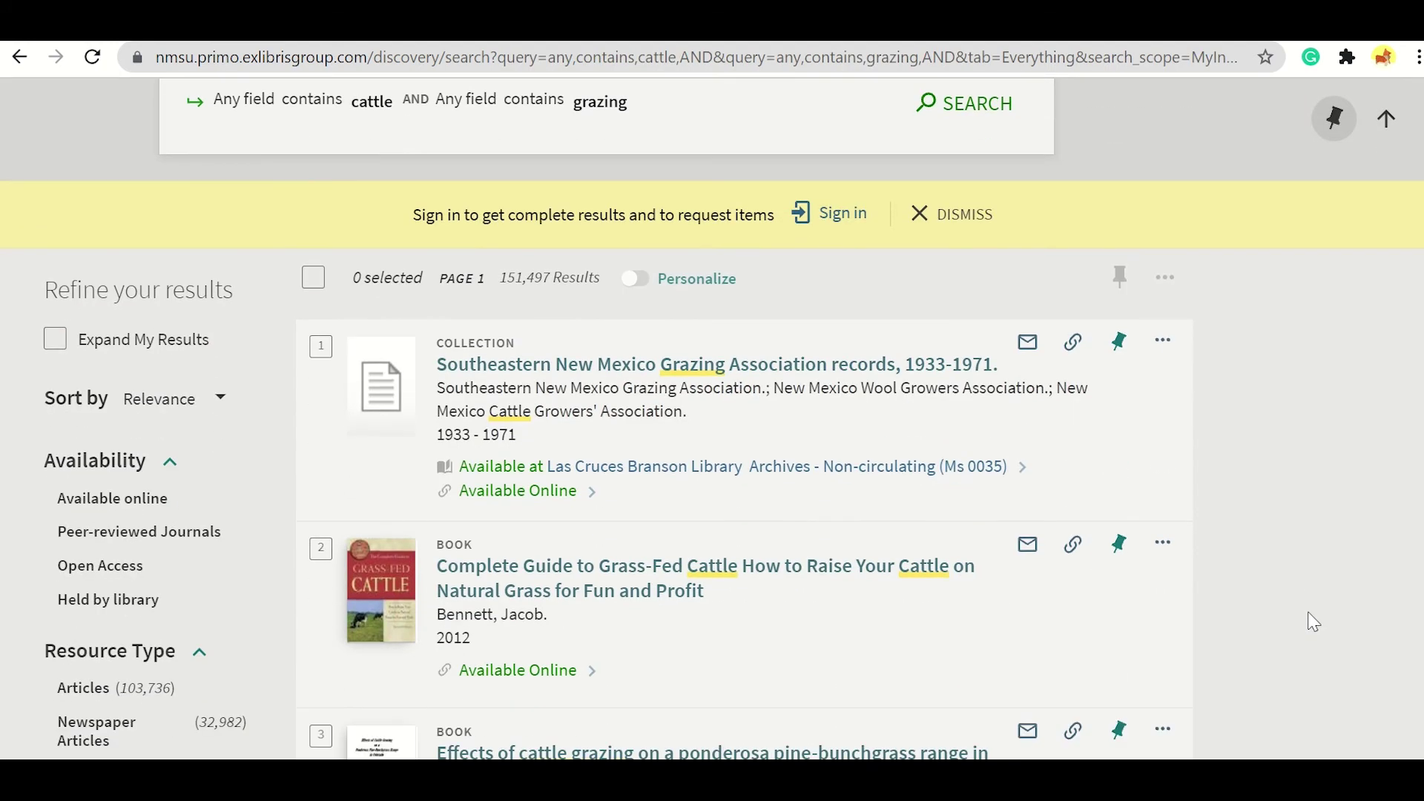
scroll(1313, 622, down, 1)
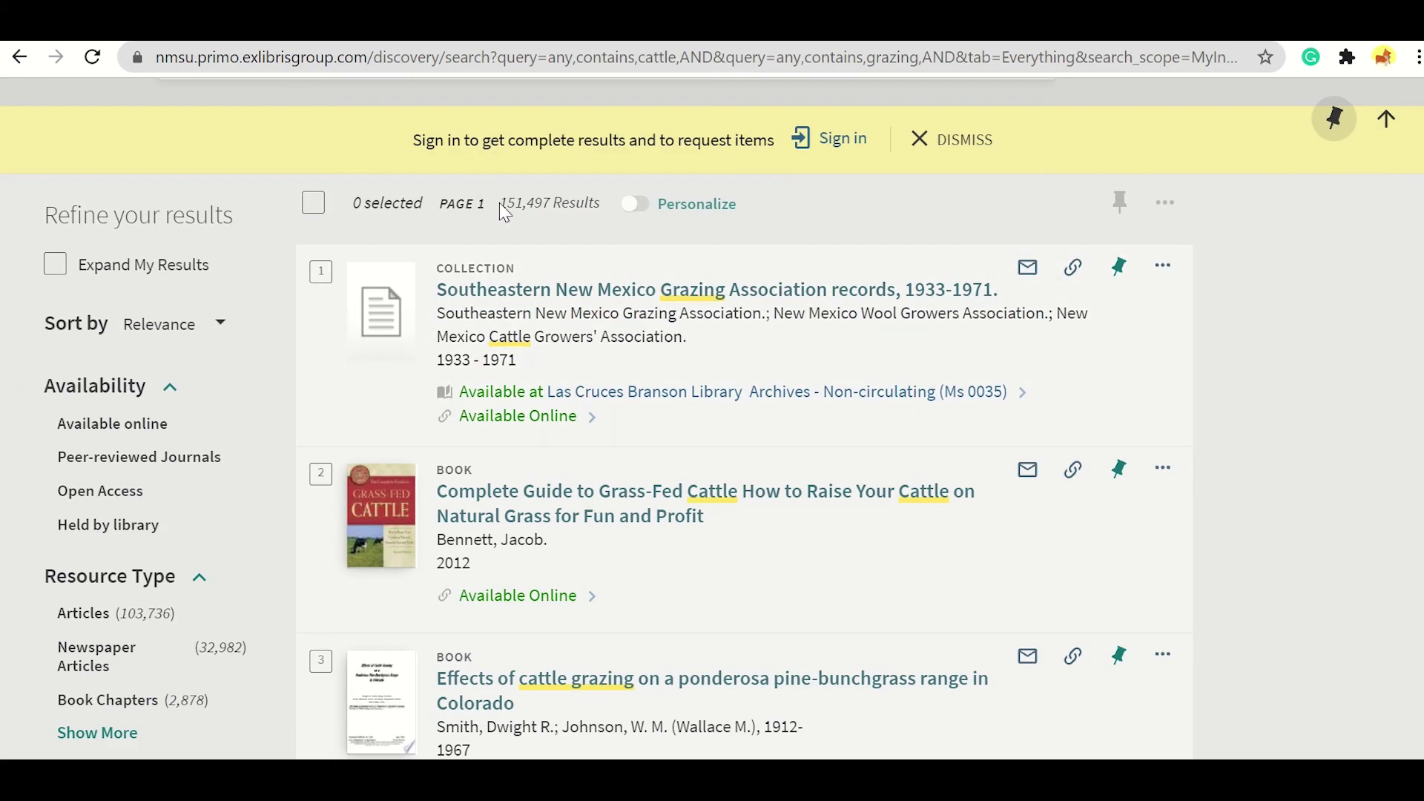
drag(499, 202, 607, 206)
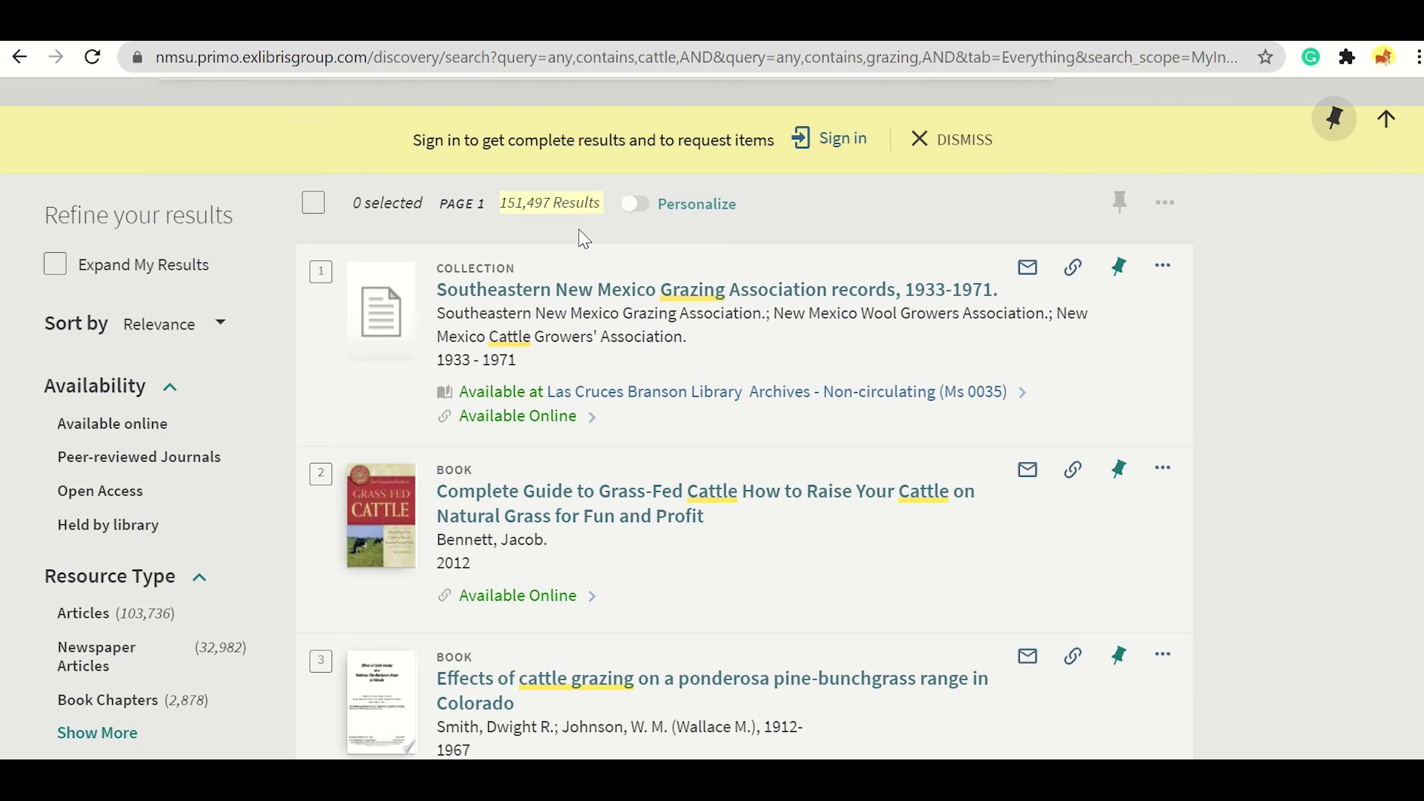
click(580, 238)
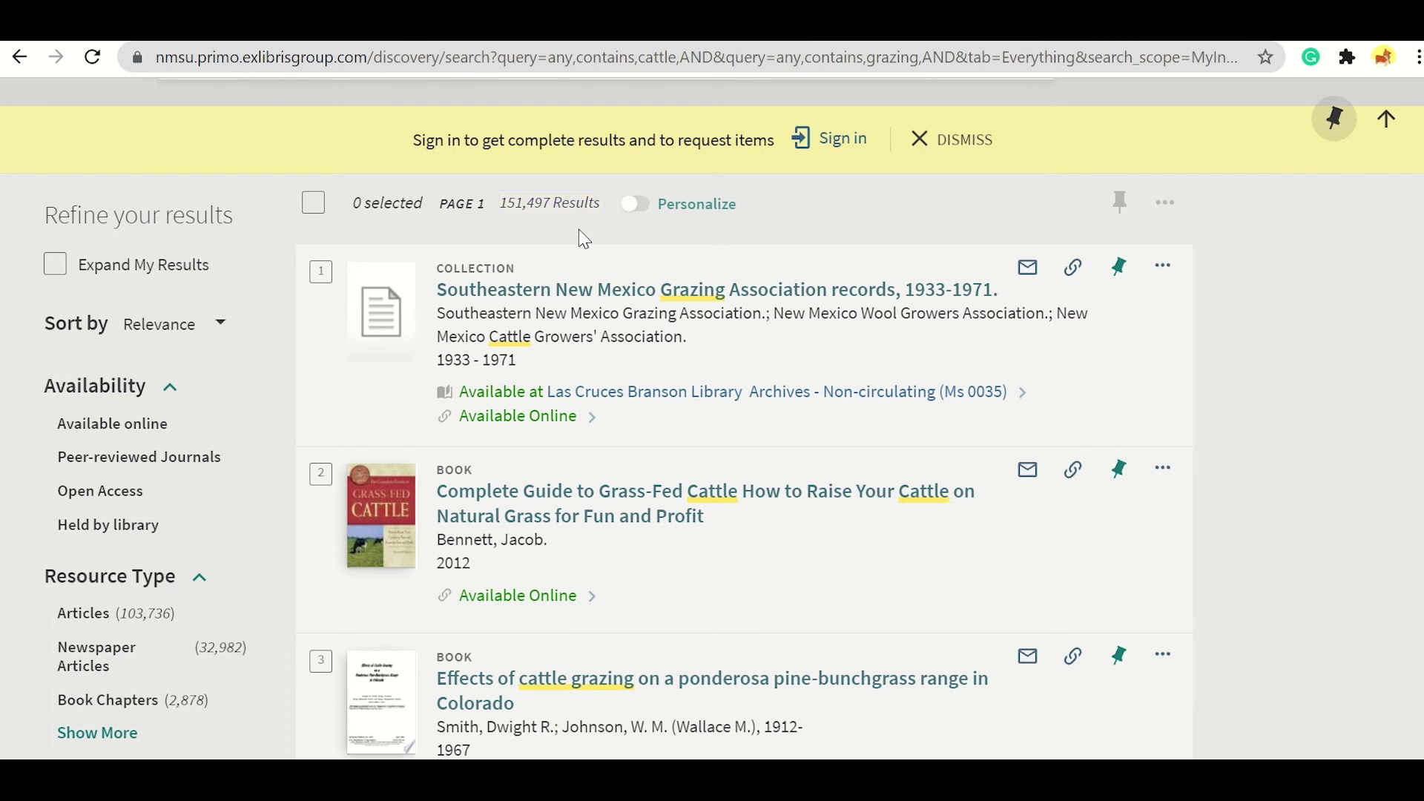
scroll(244, 451, down, 1)
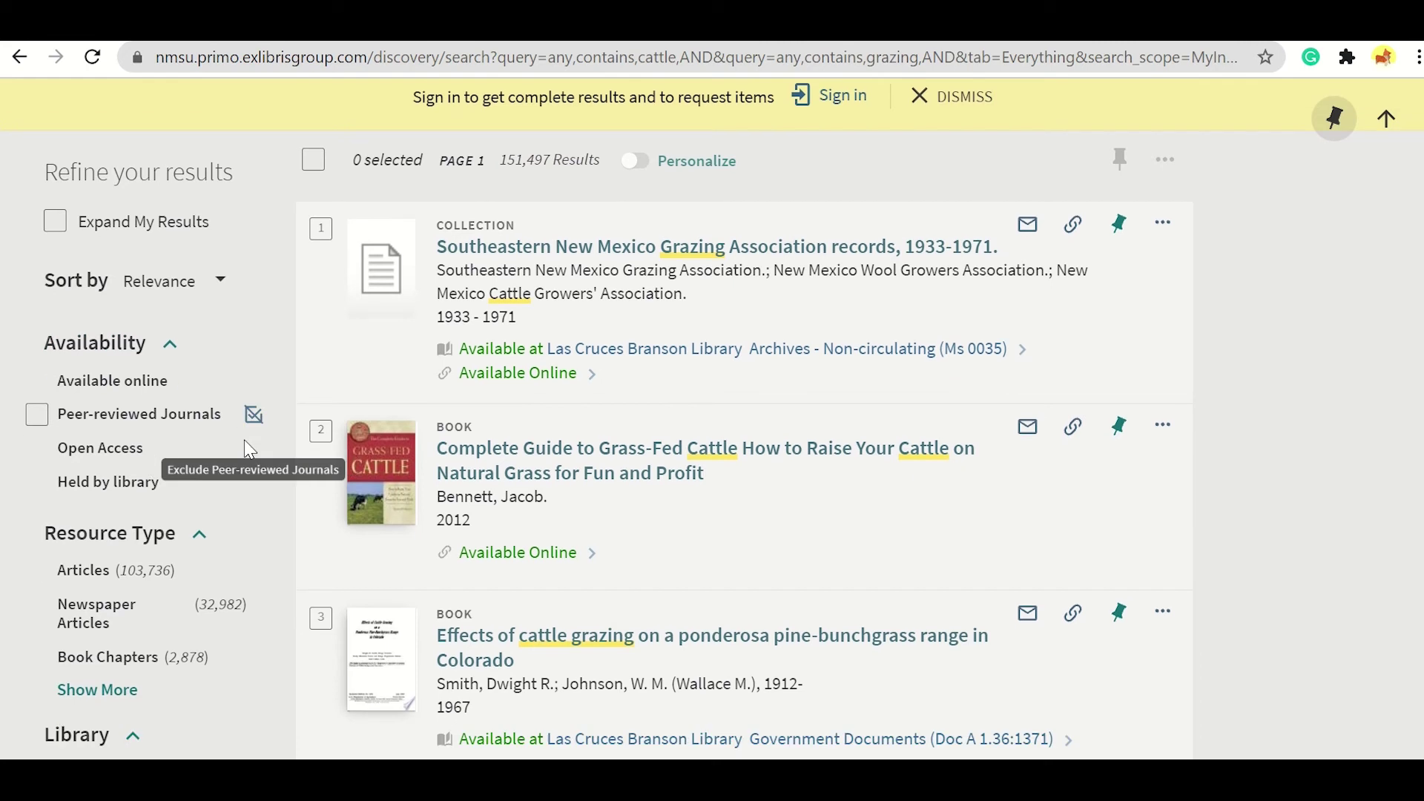
scroll(245, 450, down, 2)
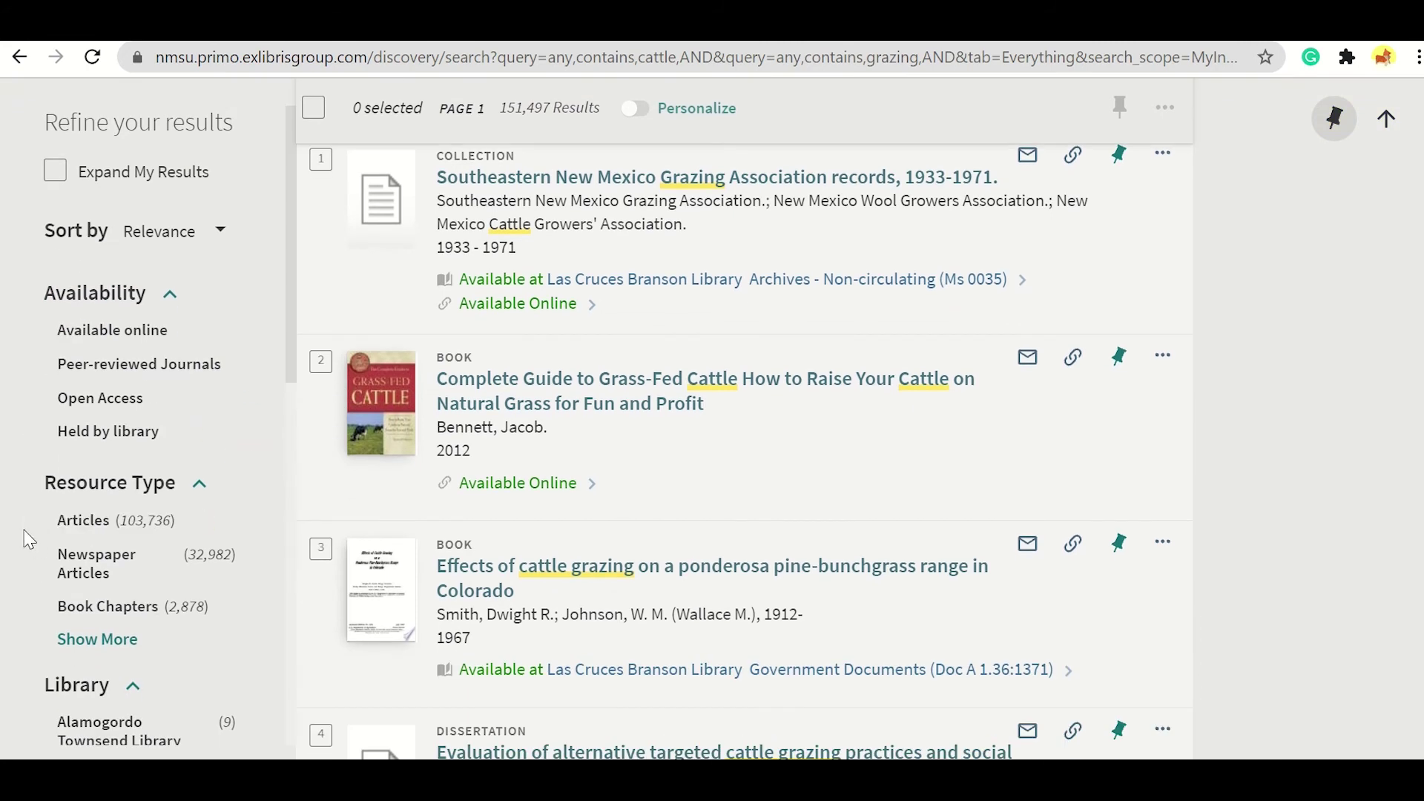
- Apply the Articles, Available online and Peer-reviewed Journals filters to the results
click(49, 521)
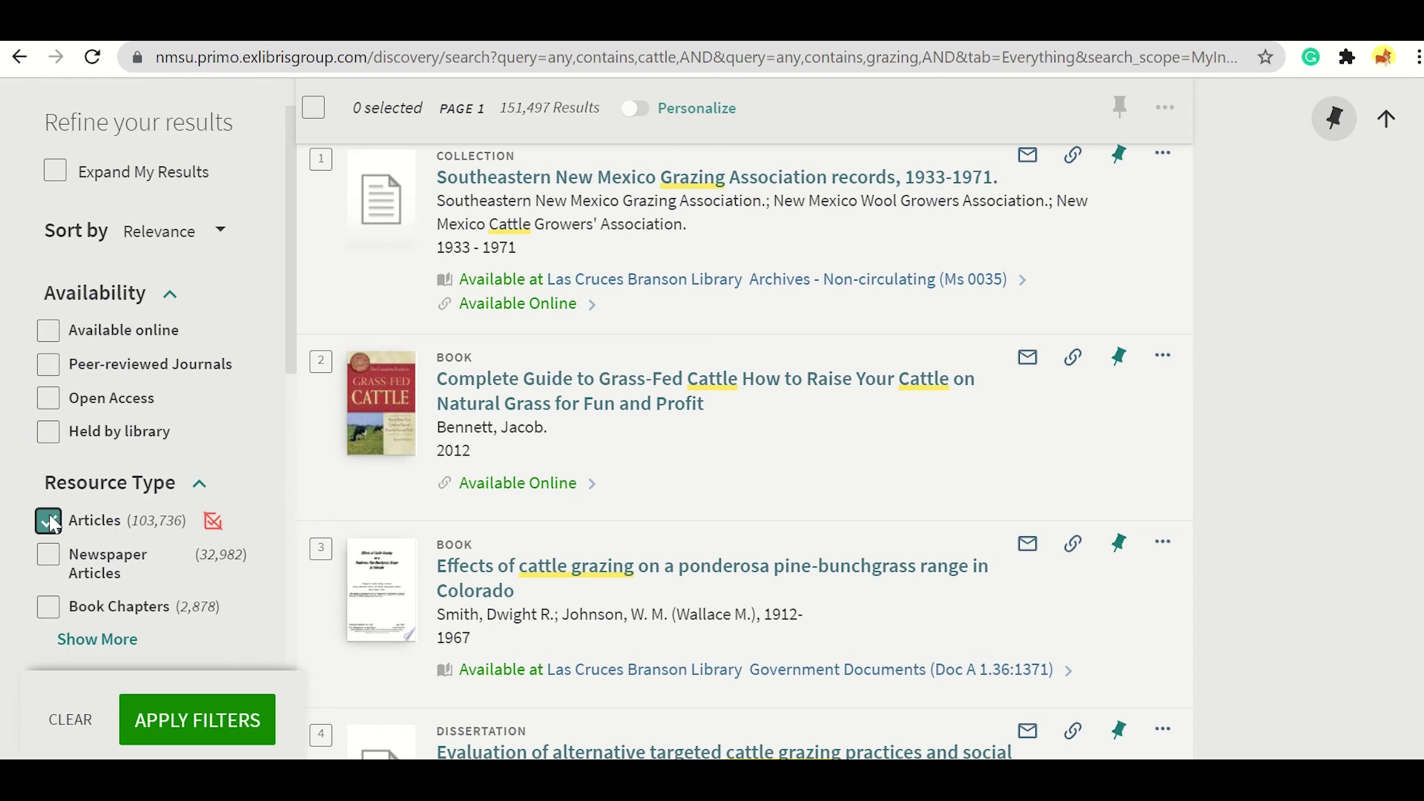
click(49, 330)
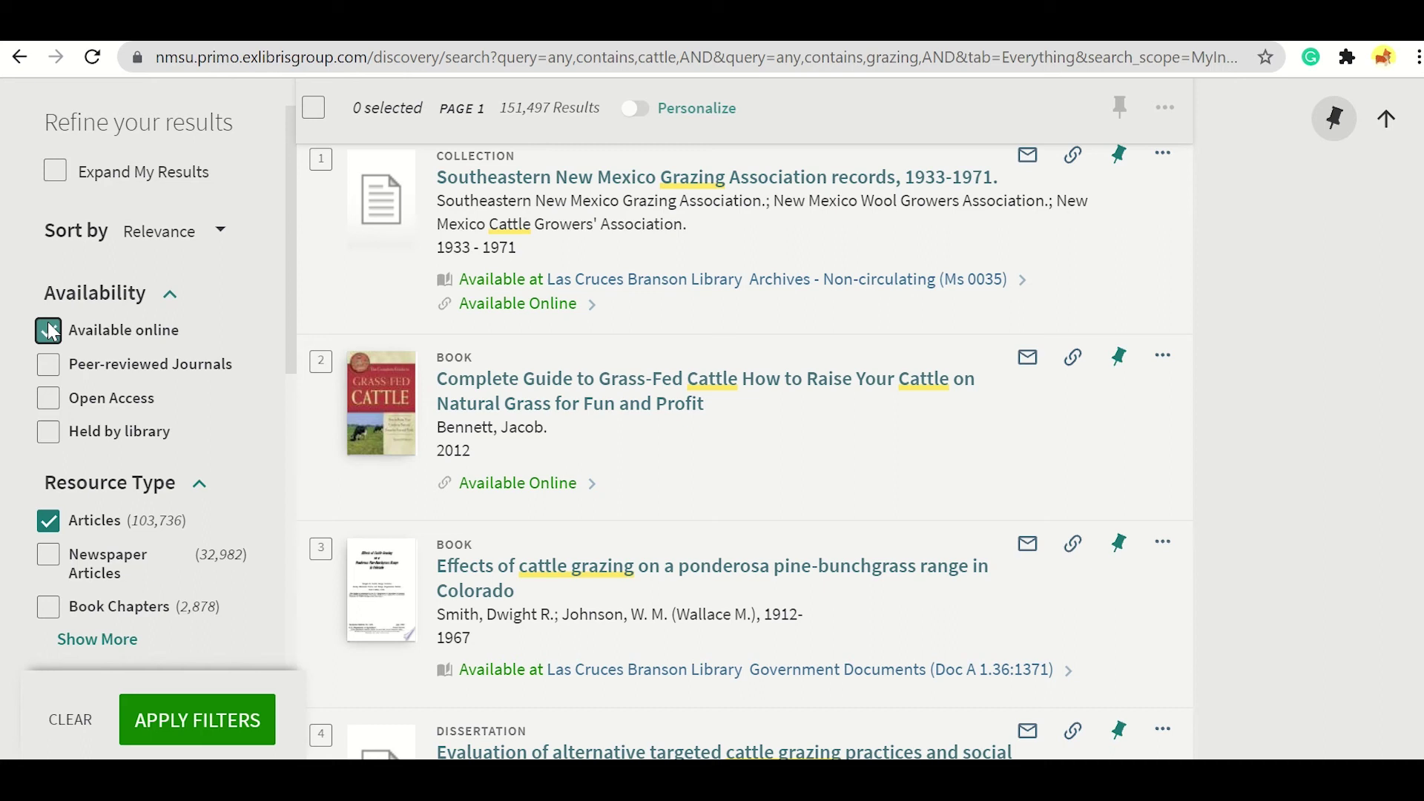
click(47, 364)
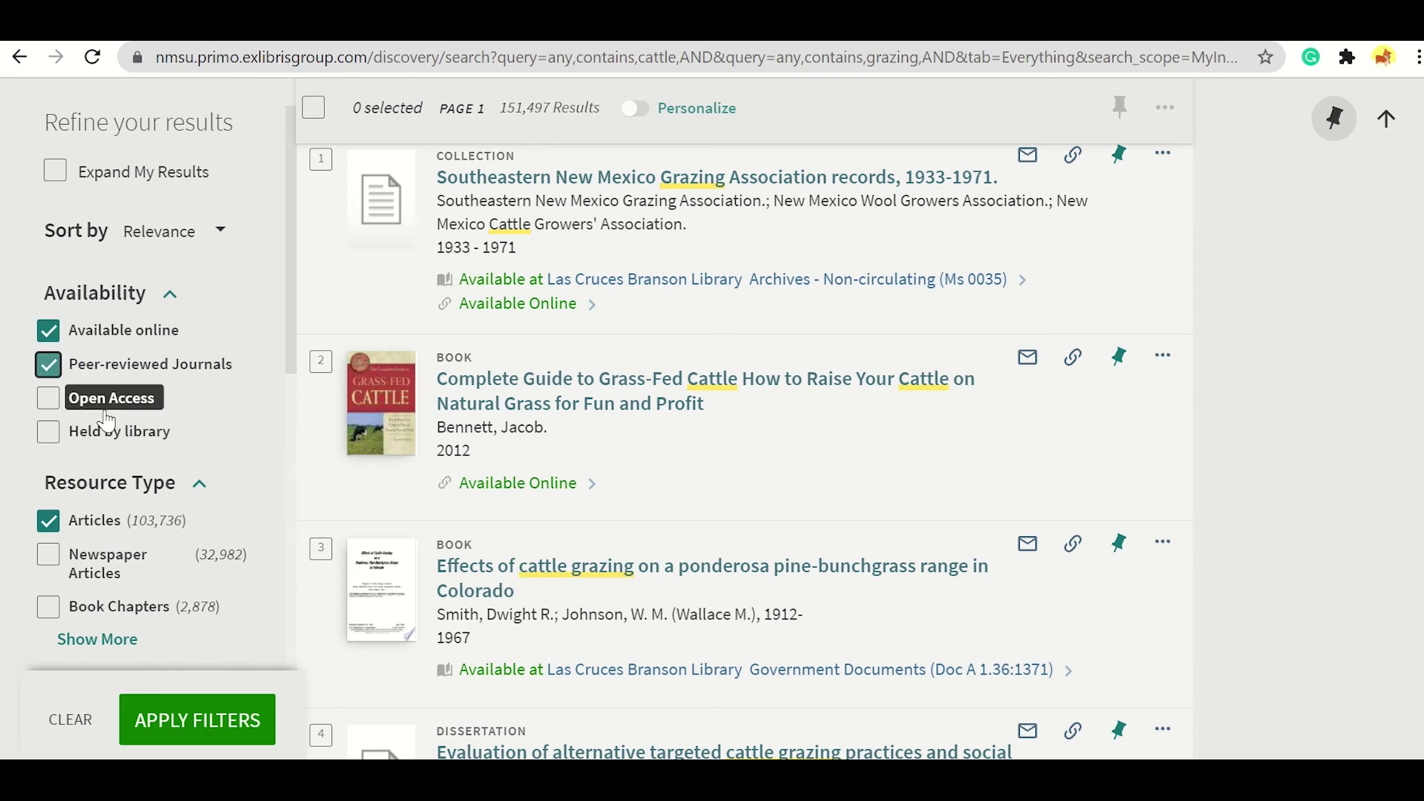
click(201, 713)
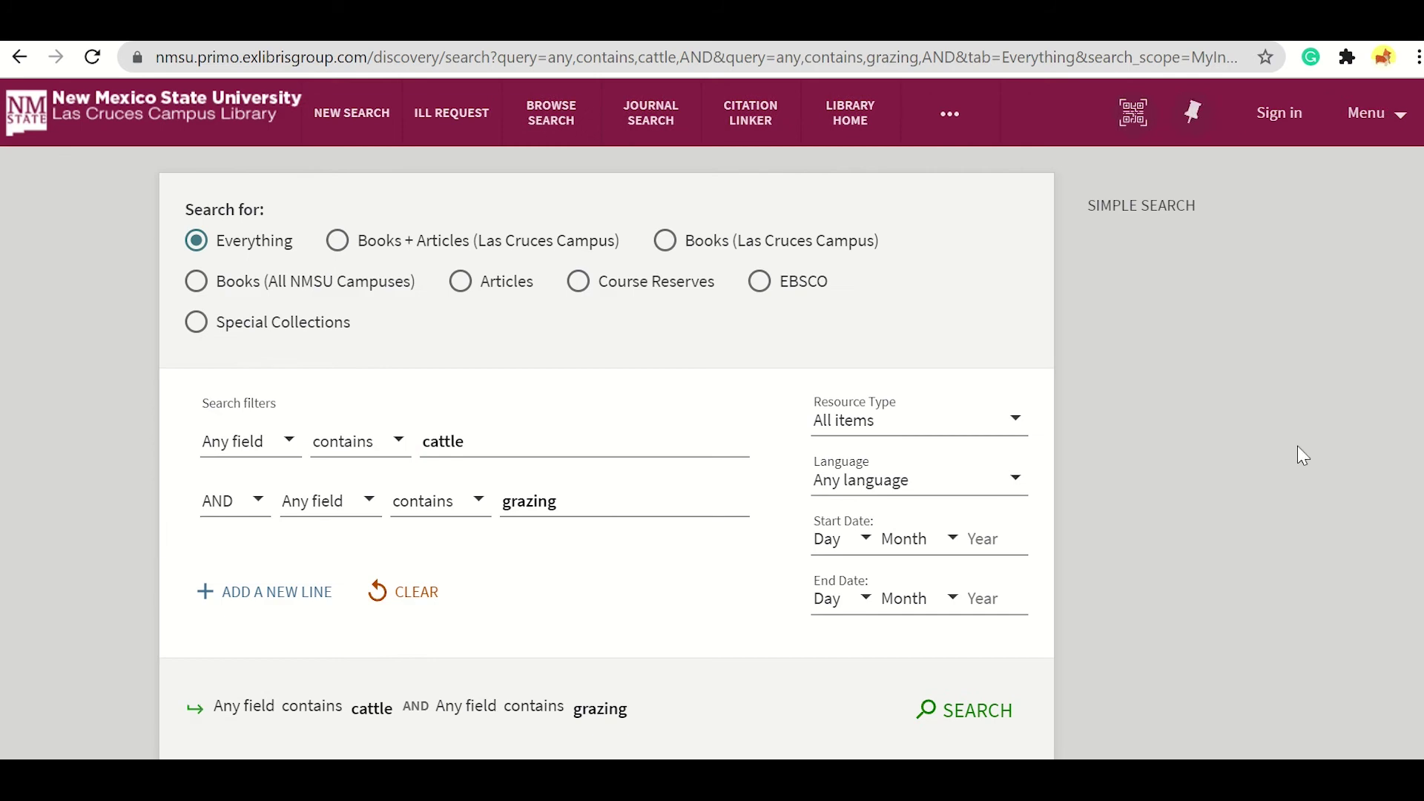
scroll(1298, 447, down, 3)
scroll(1297, 446, down, 1)
scroll(1297, 447, down, 1)
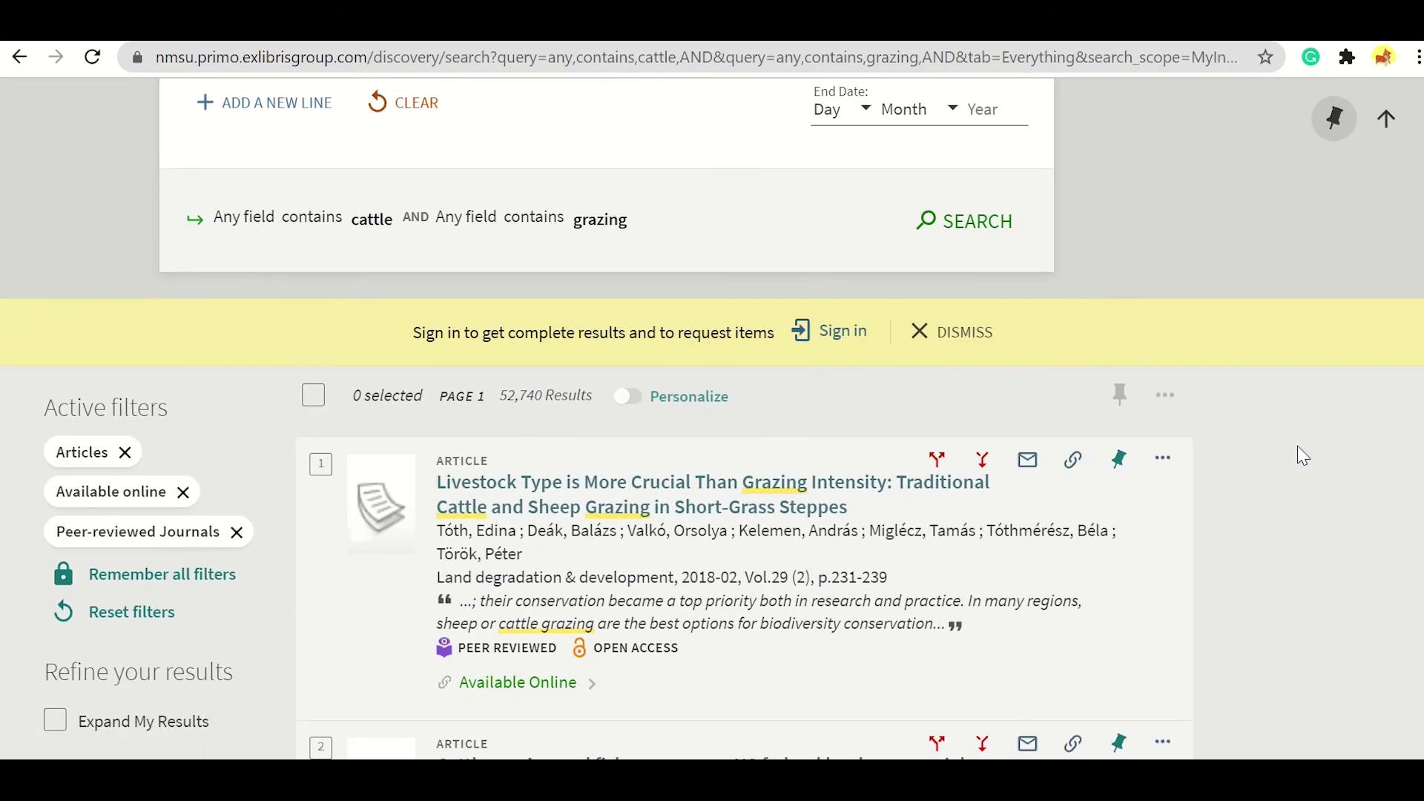
scroll(1297, 446, down, 1)
scroll(1297, 446, down, 1)
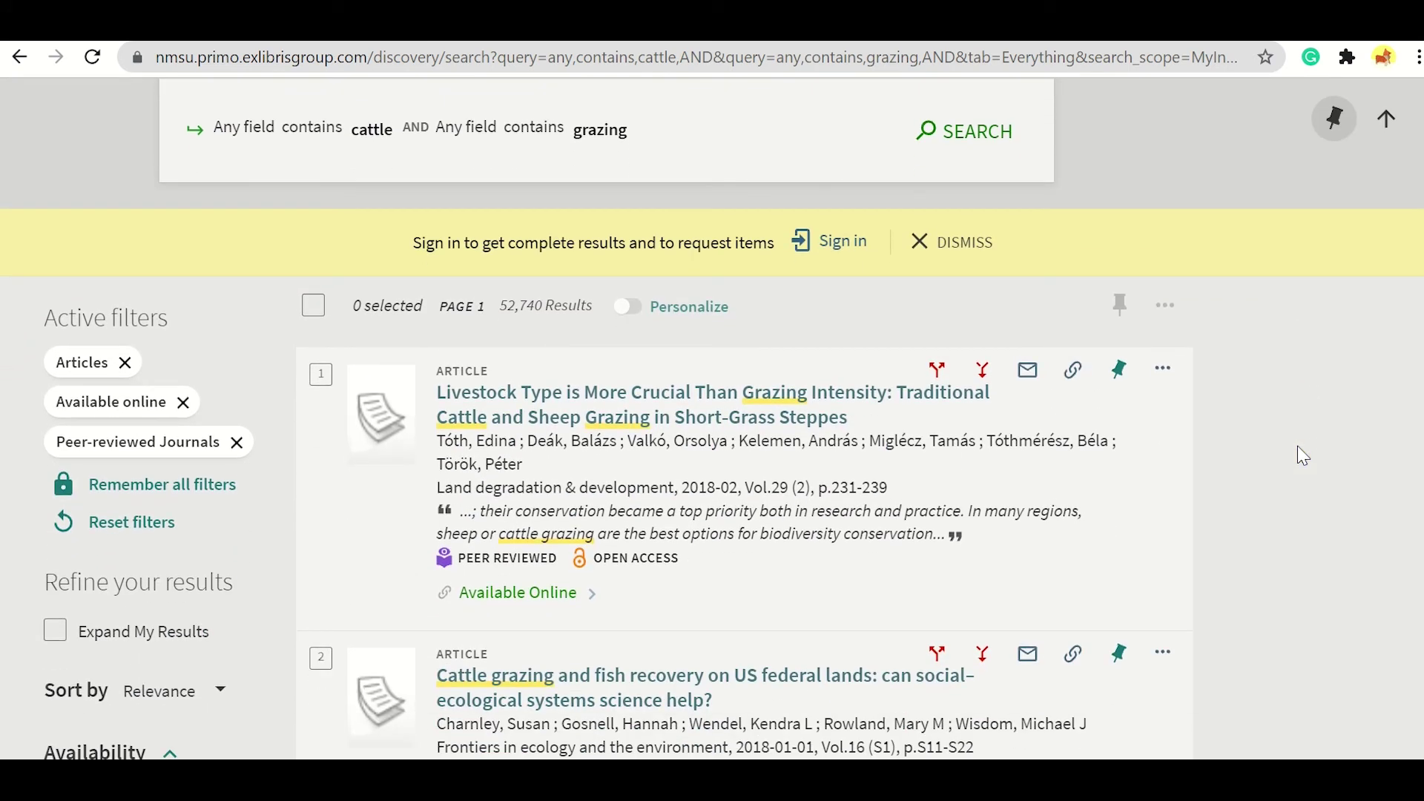
scroll(1298, 447, down, 1)
scroll(1297, 446, down, 1)
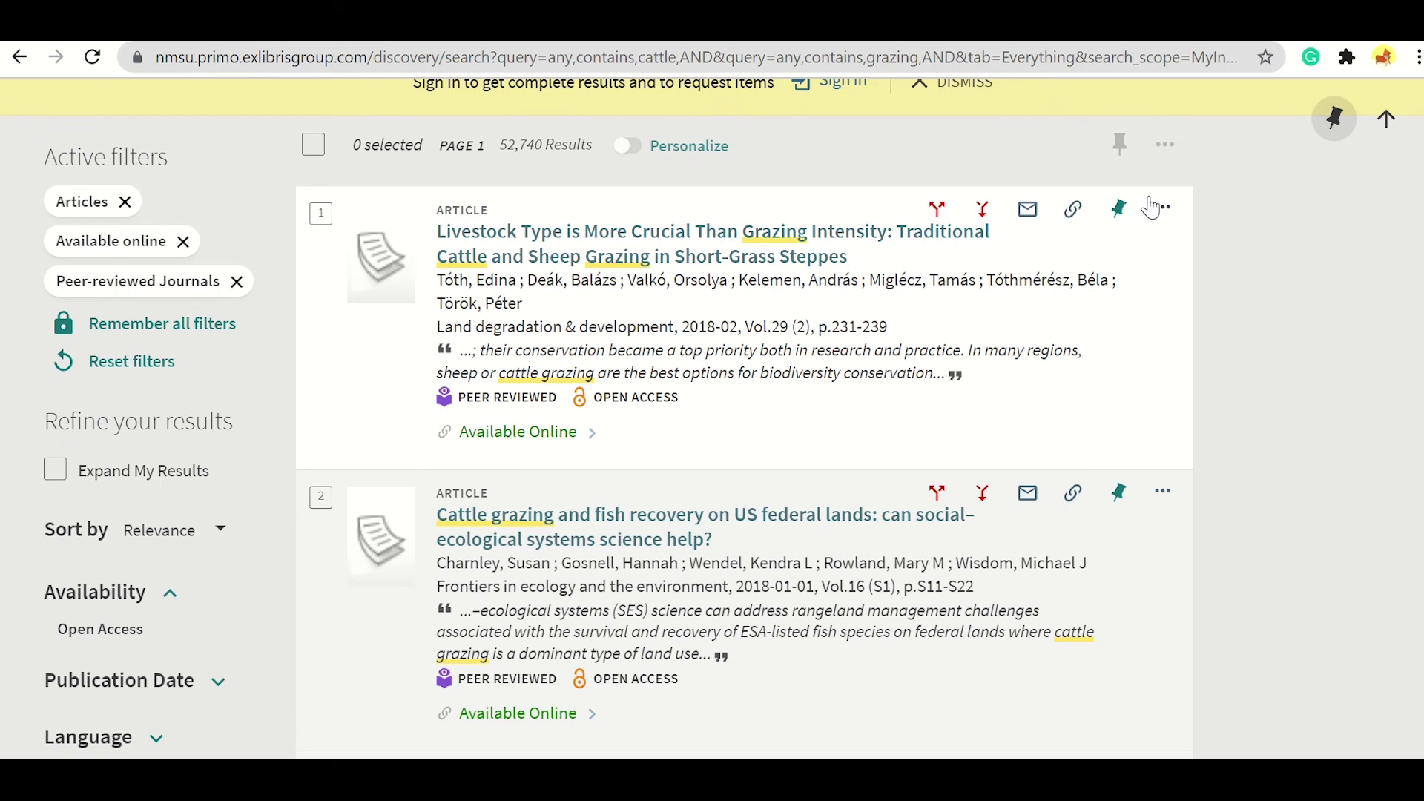
- Pin the first article in the filtered cattle grazing results
click(1121, 221)
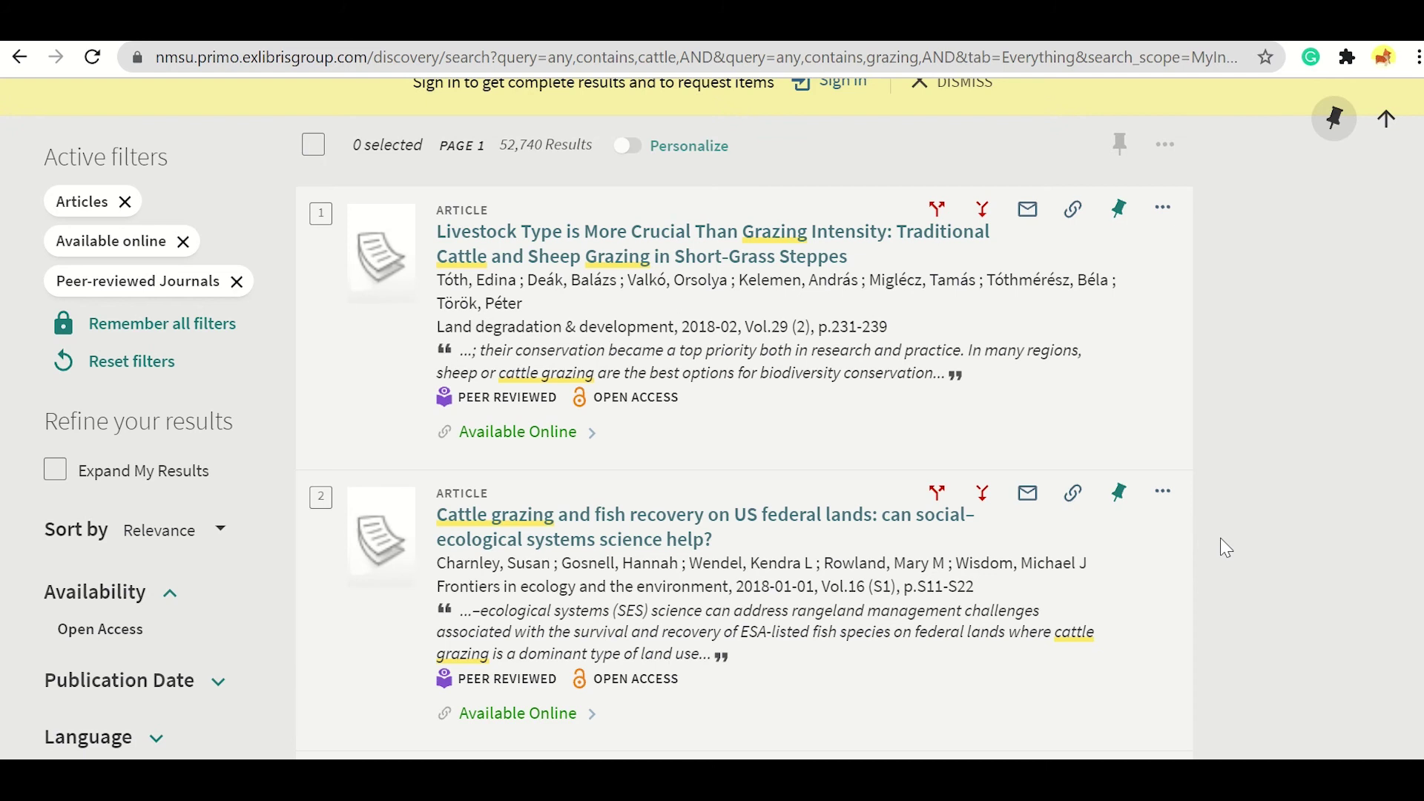
scroll(1220, 546, down, 2)
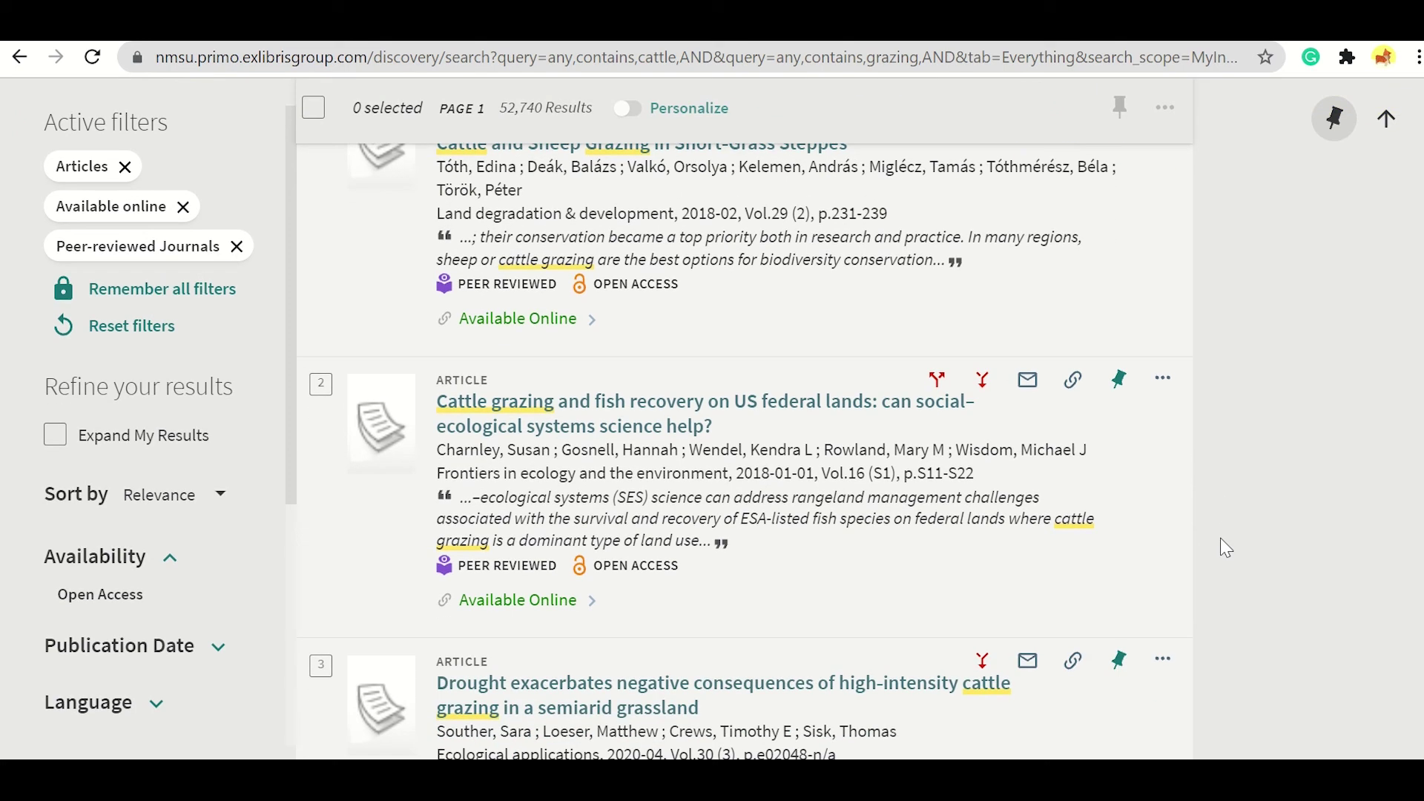
scroll(1221, 547, down, 1)
scroll(1220, 538, down, 1)
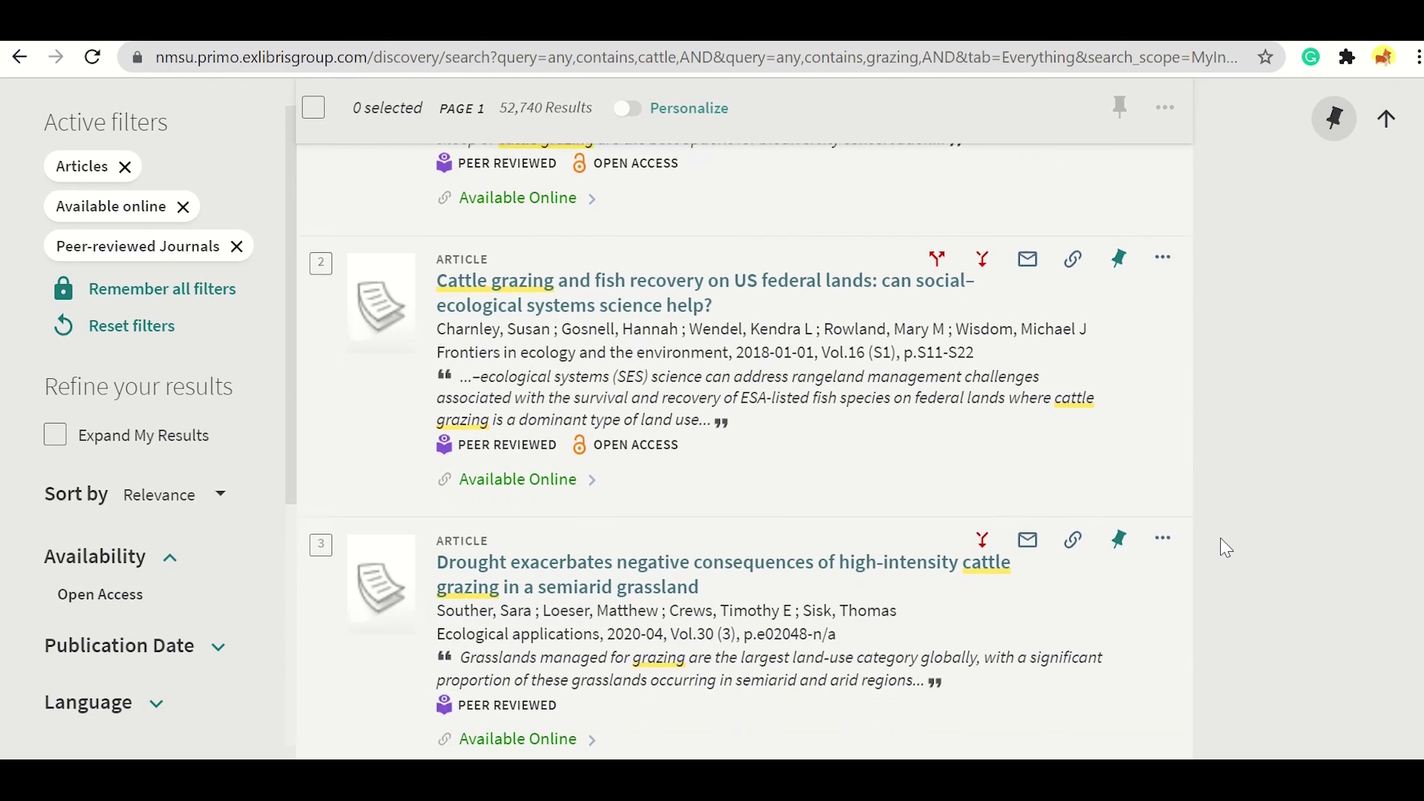
scroll(1220, 539, down, 1)
scroll(1220, 537, down, 1)
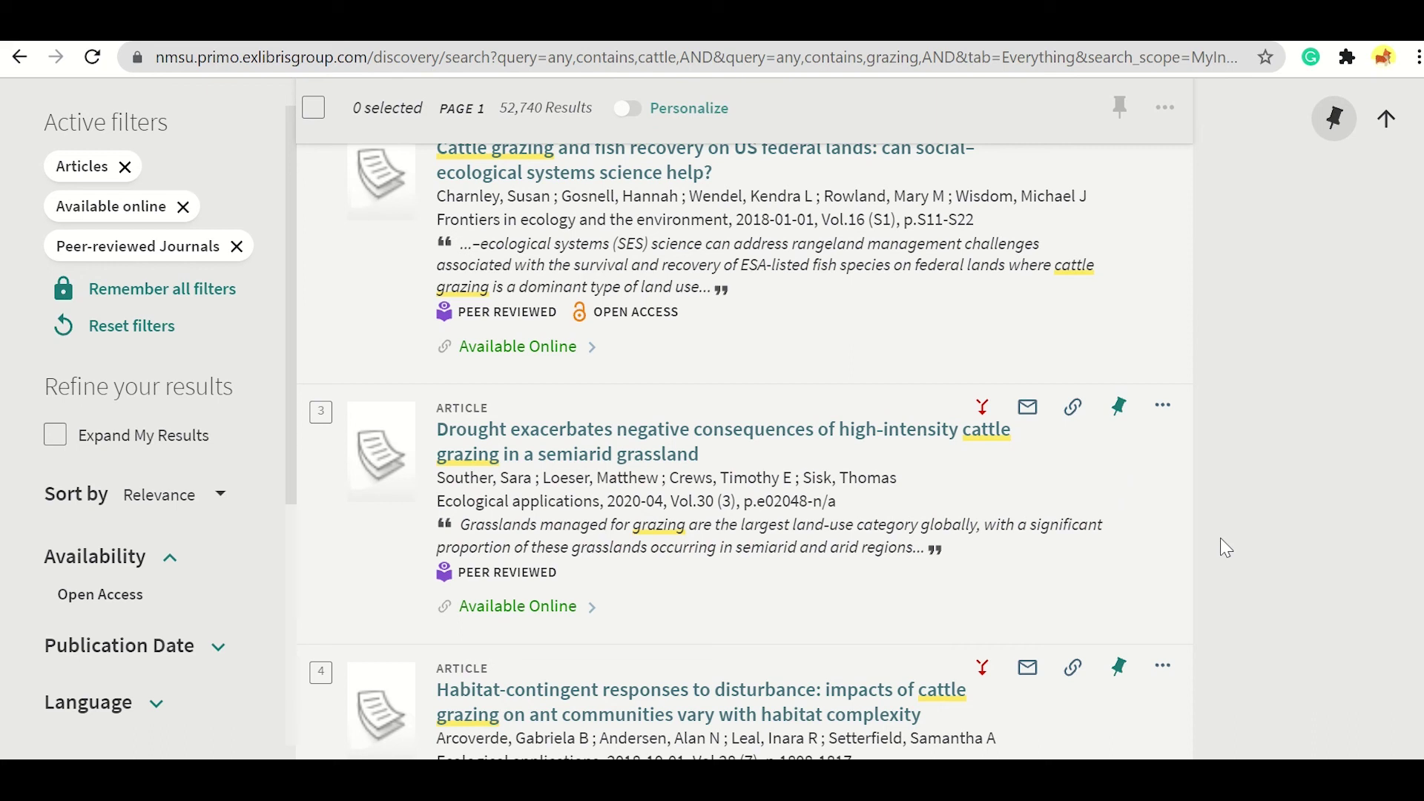
scroll(1220, 538, down, 1)
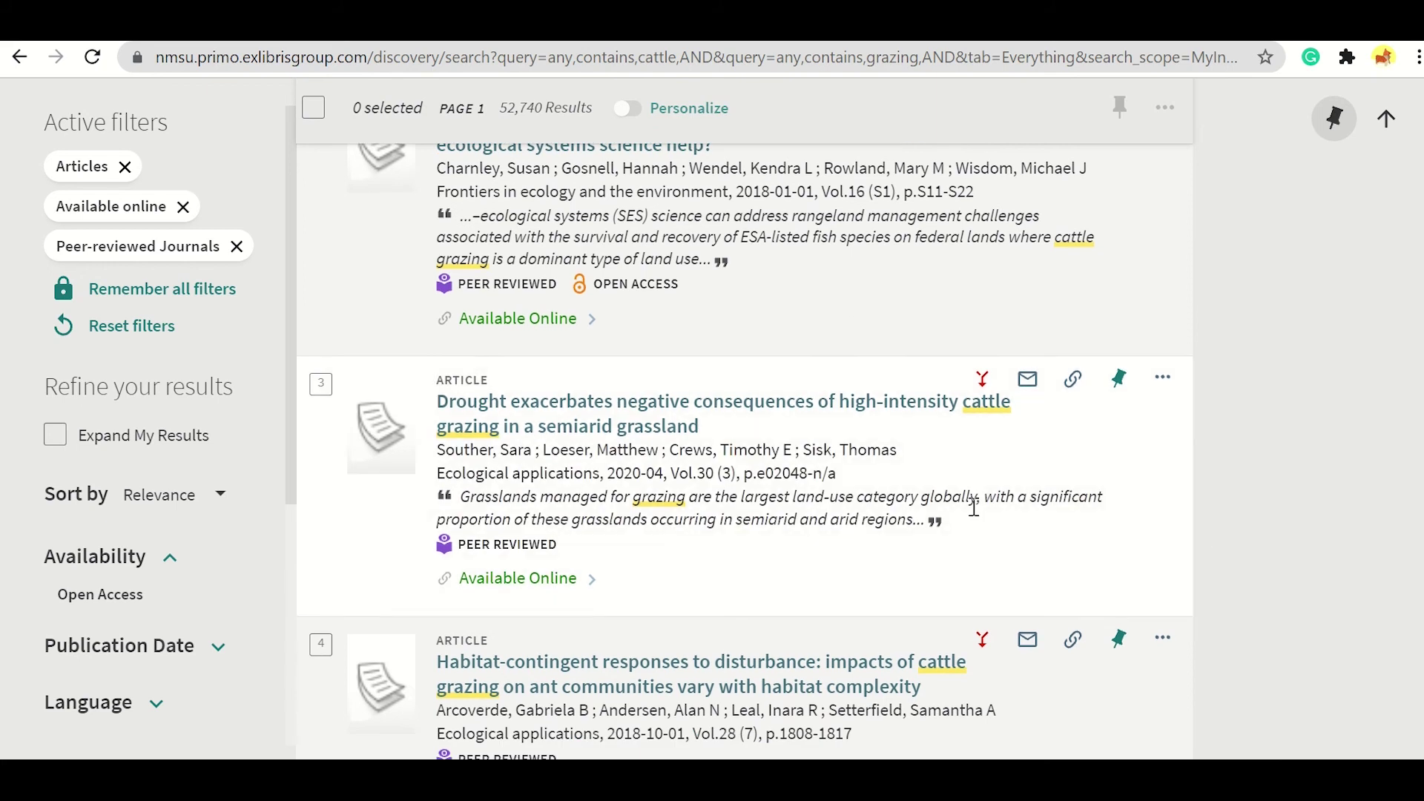
- Open the full record for 'Drought exacerbates negative consequences of high-intensity cattle grazing'
click(669, 437)
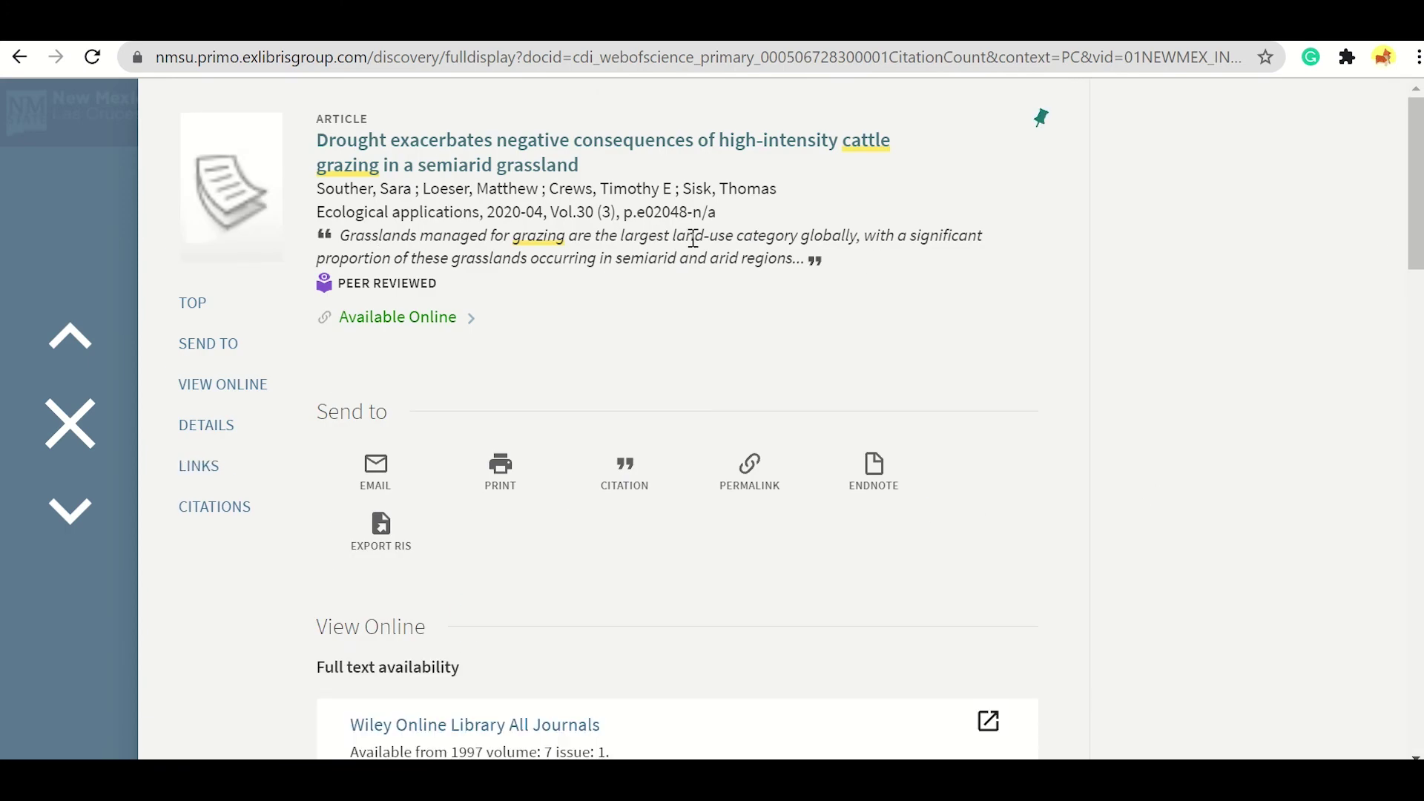
- Go to the article's Wiley full-text page and view its sharing options
click(374, 323)
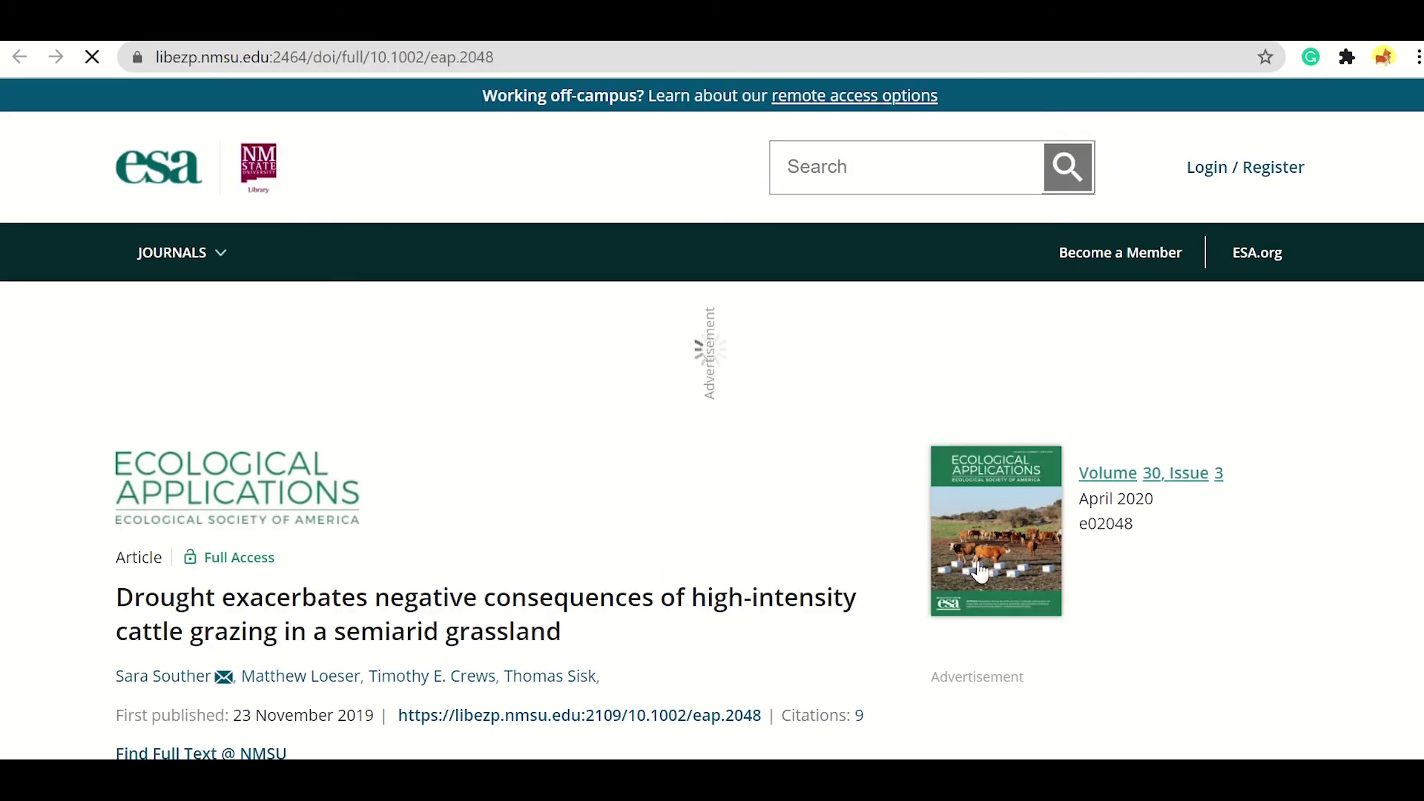
scroll(897, 548, down, 2)
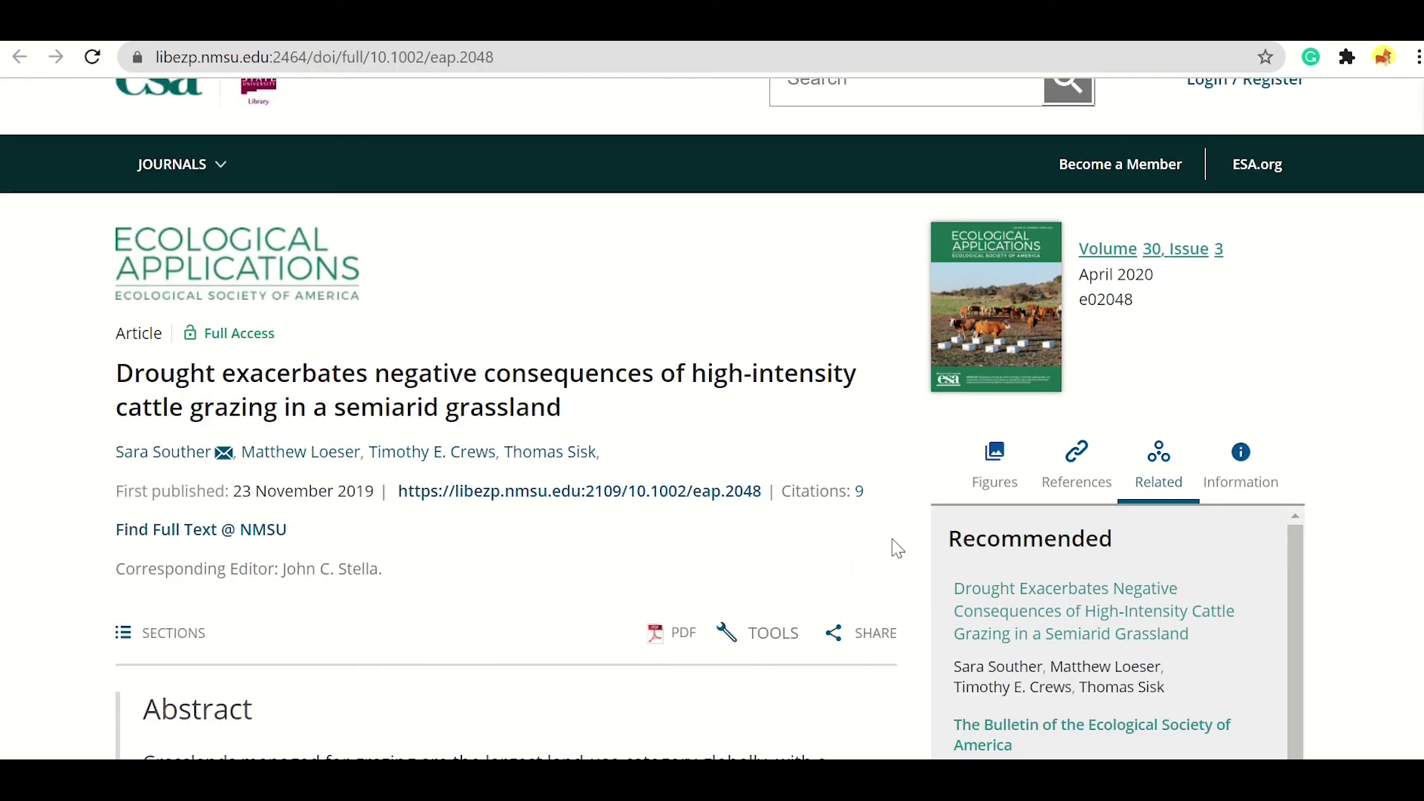
scroll(897, 547, down, 1)
scroll(897, 548, down, 1)
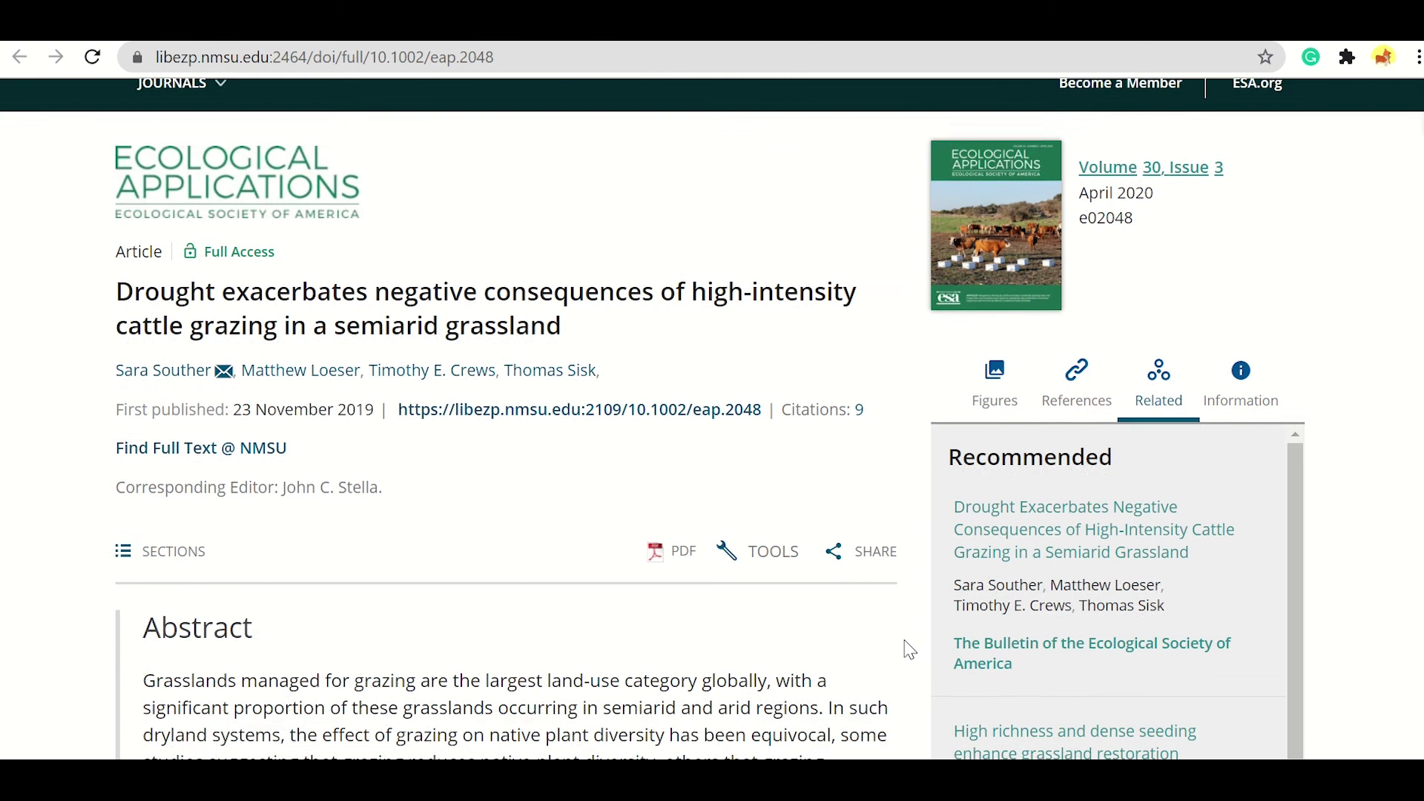
scroll(906, 649, down, 1)
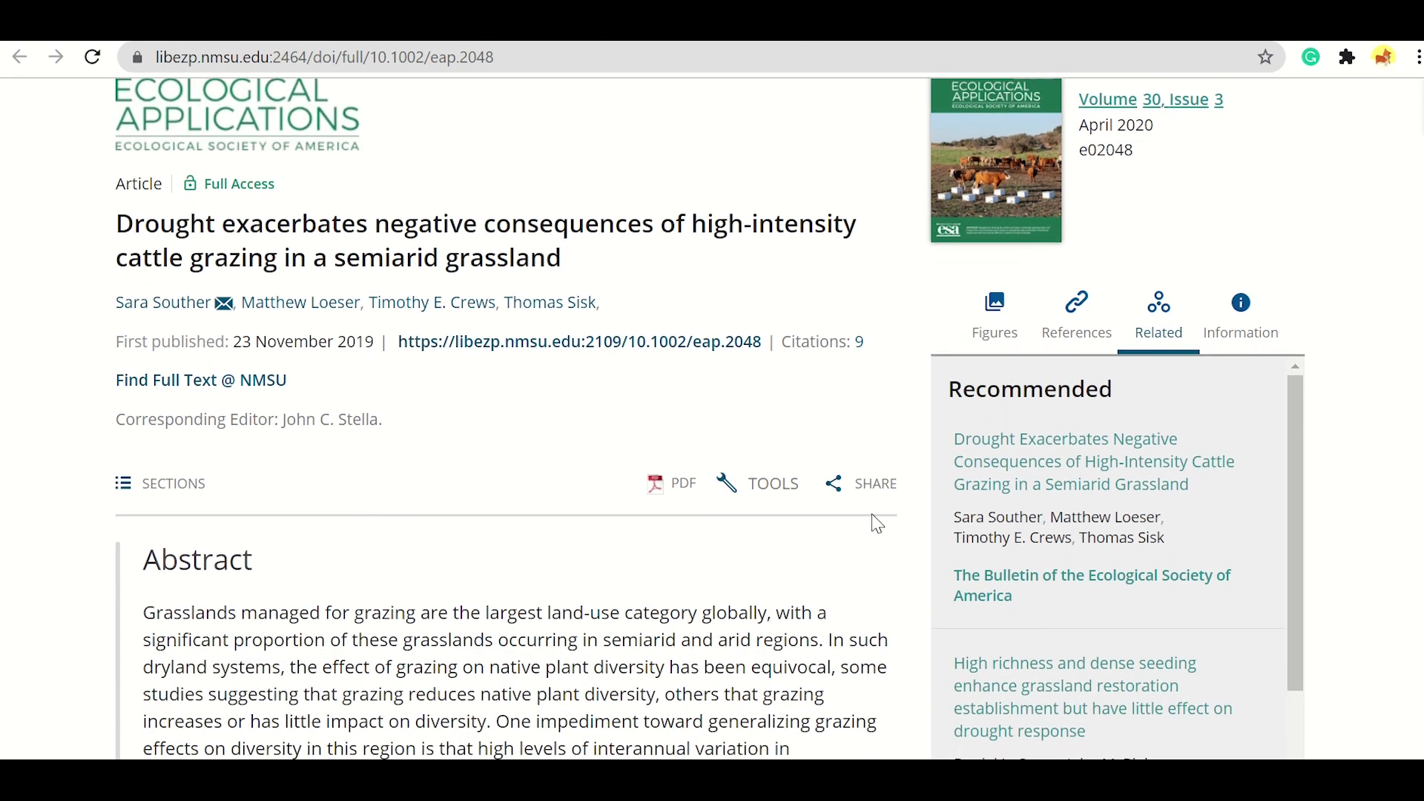
click(859, 496)
scroll(897, 560, down, 3)
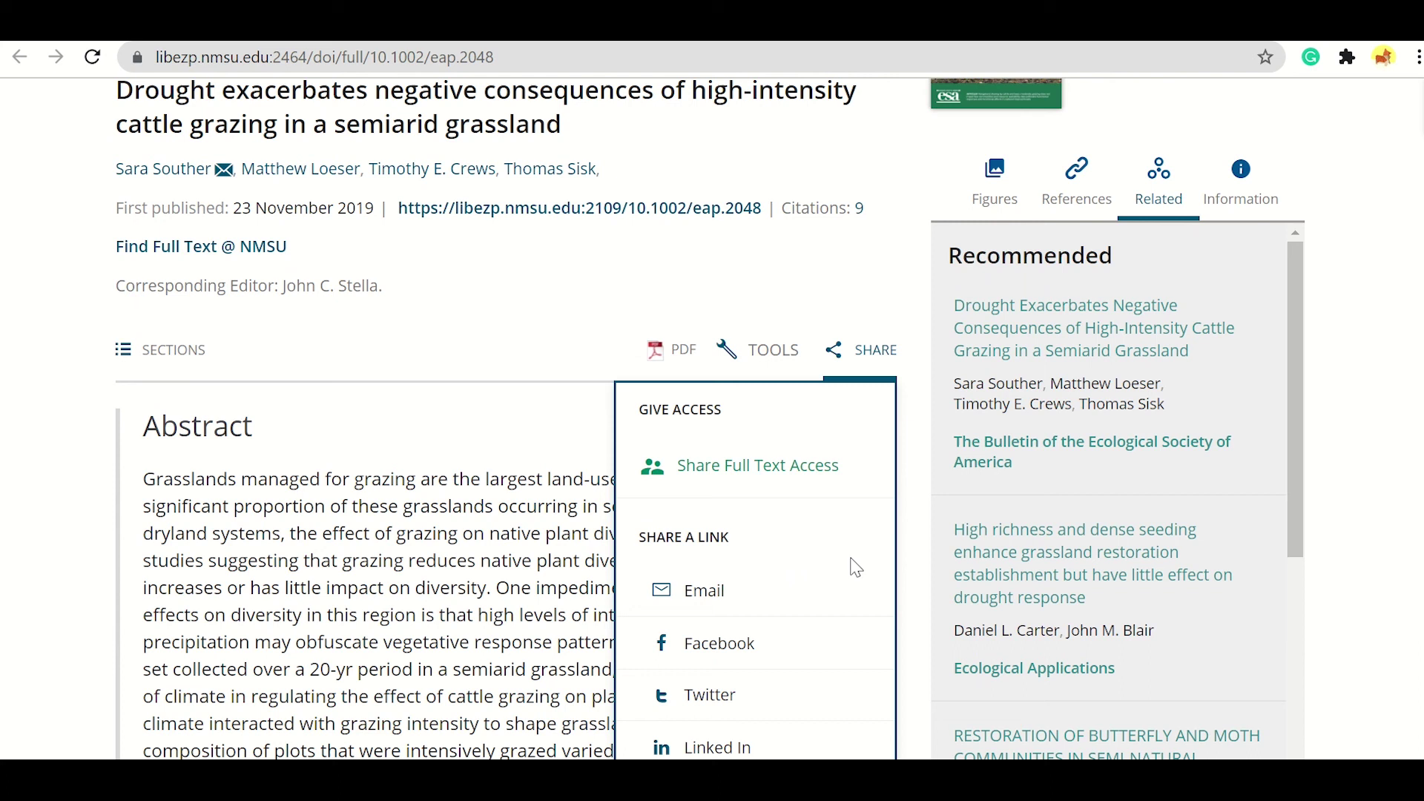
scroll(852, 567, down, 2)
scroll(779, 600, down, 2)
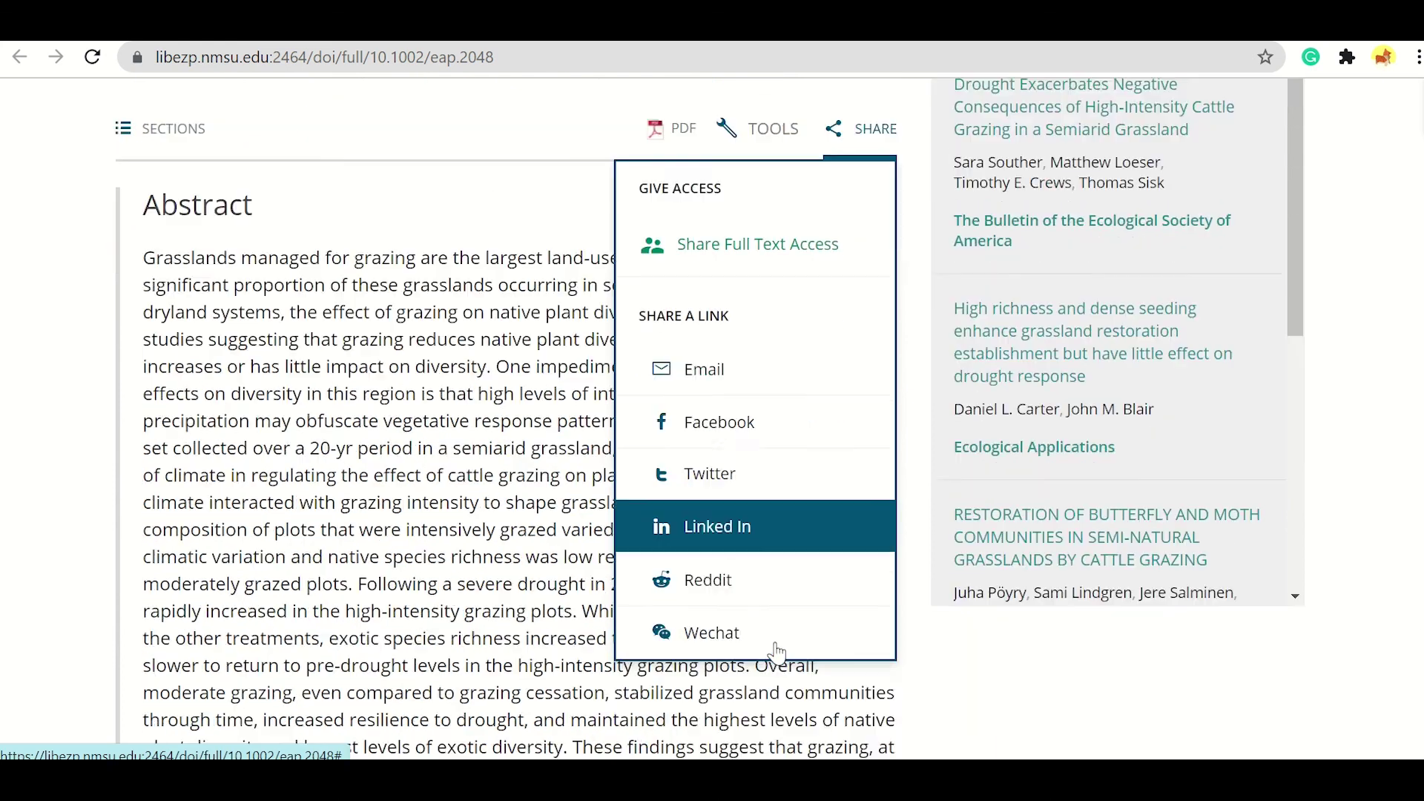
scroll(734, 690, up, 1)
scroll(779, 556, up, 1)
scroll(921, 307, up, 1)
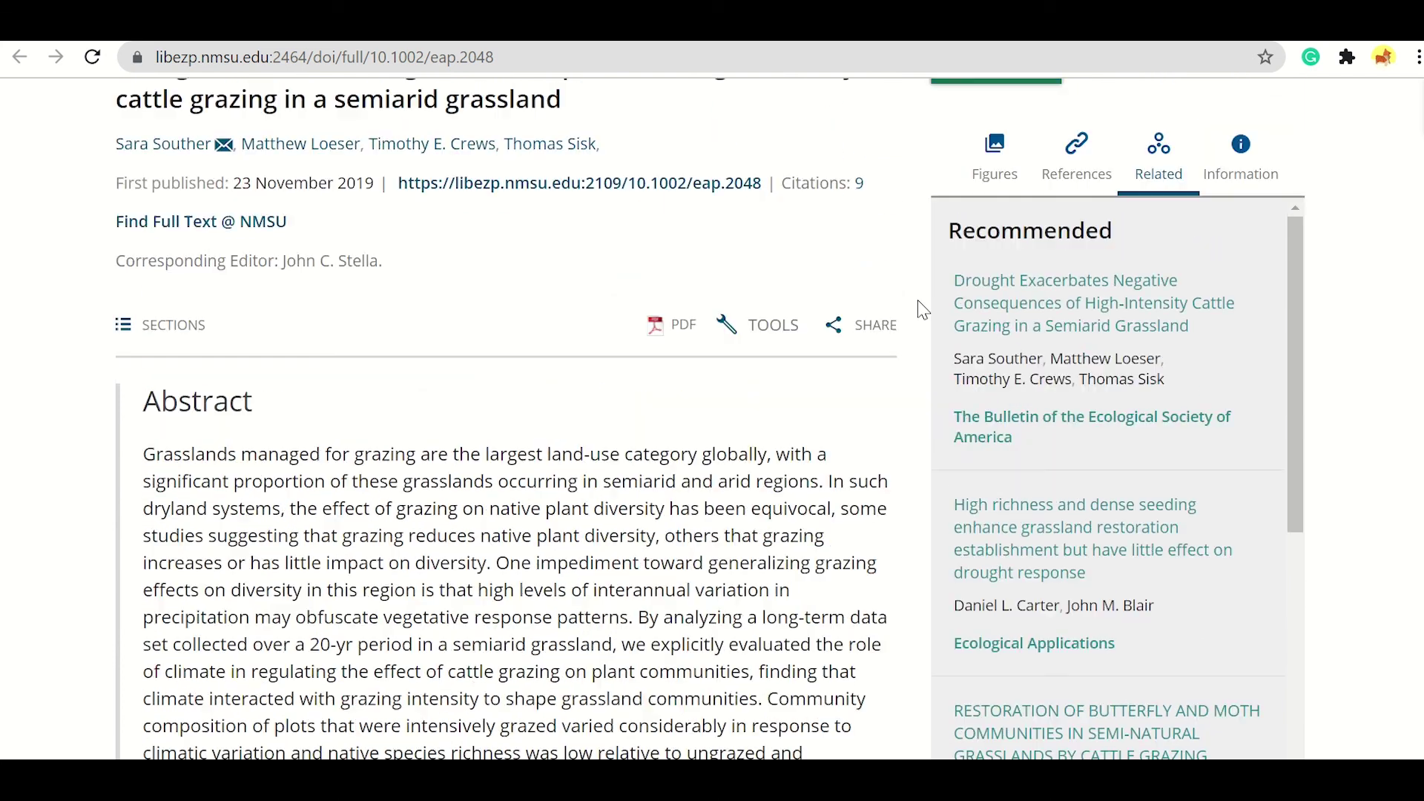
- Browse the article's Literature Cited references, then choose its PDF link
click(1076, 217)
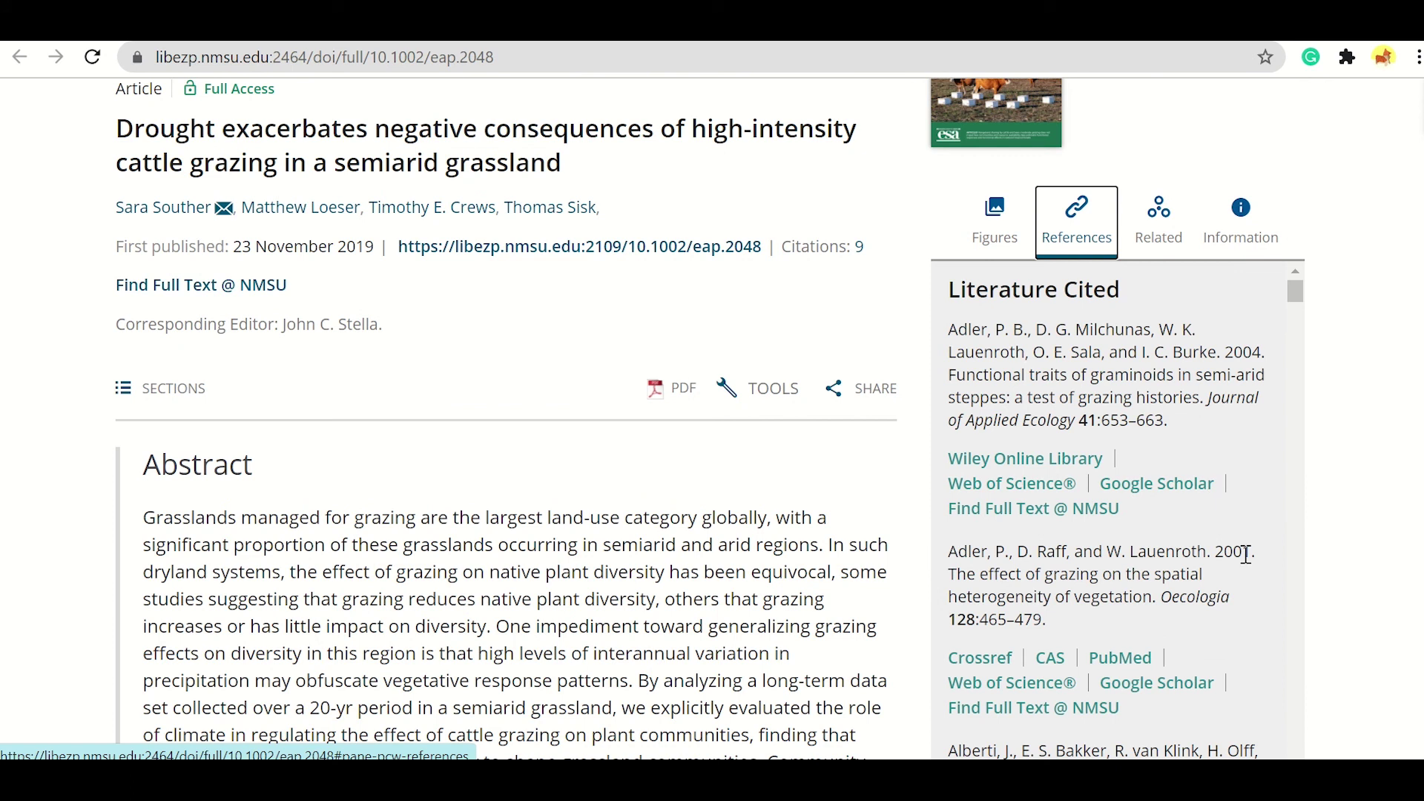
scroll(1245, 554, down, 1)
scroll(1246, 564, down, 1)
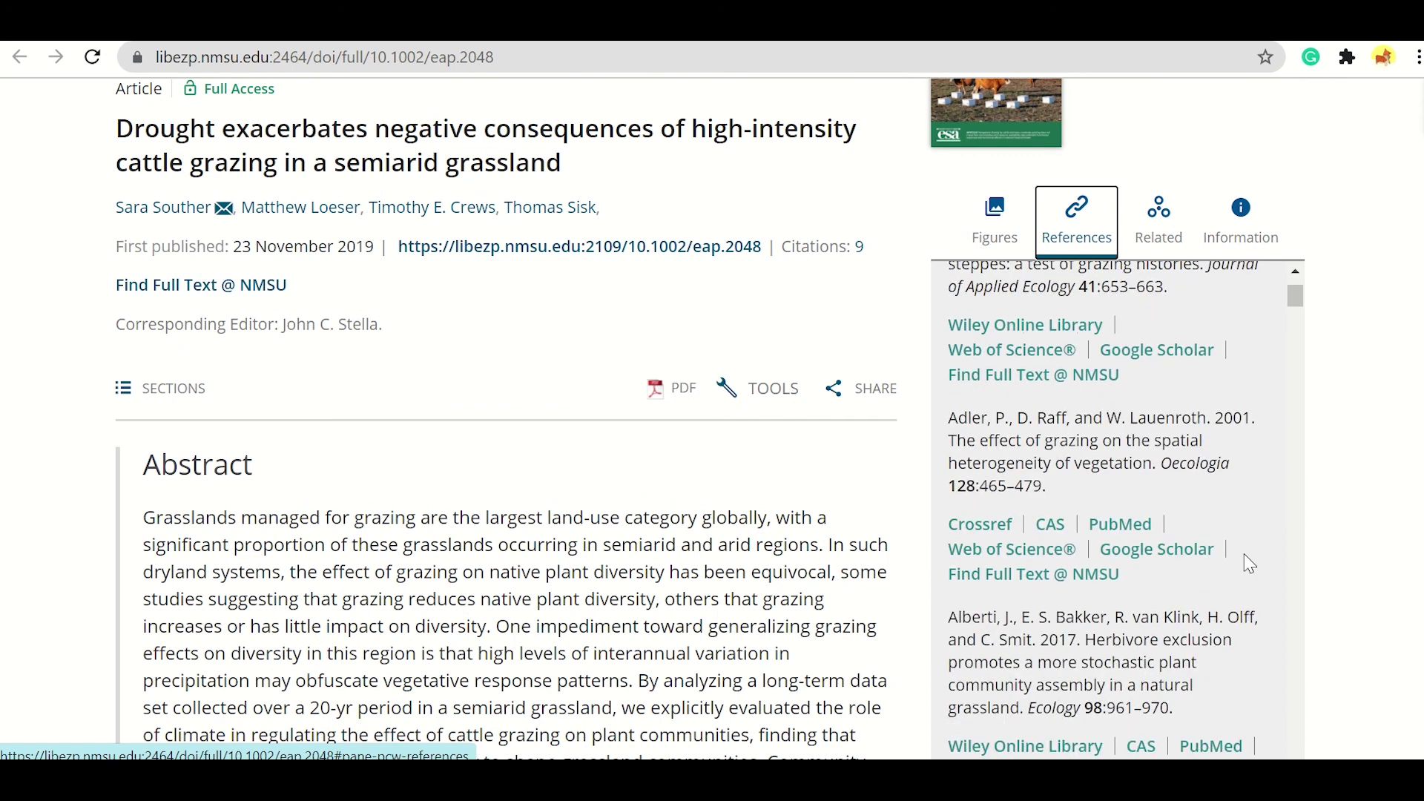
scroll(1246, 563, down, 1)
scroll(1246, 563, down, 1)
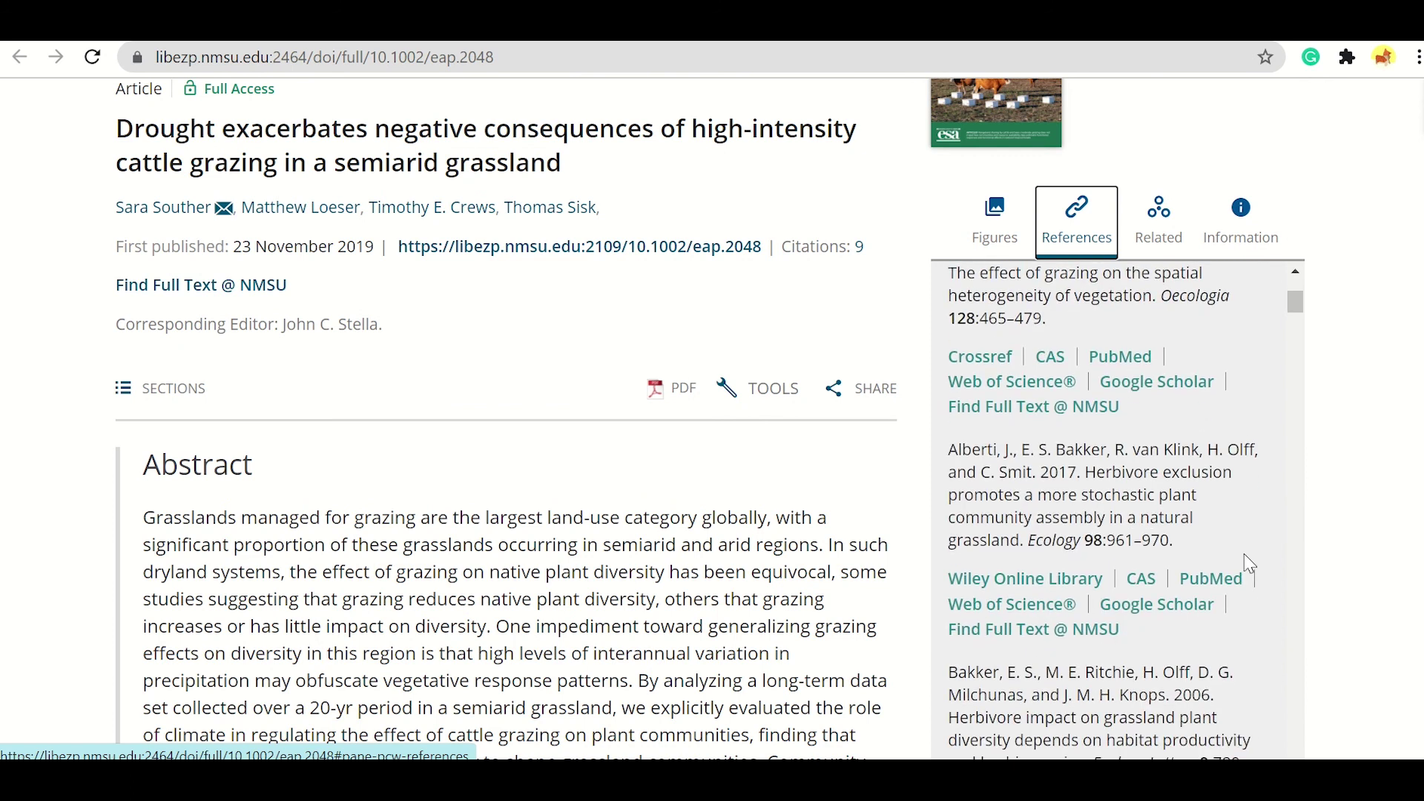
scroll(1245, 556, down, 1)
scroll(1245, 556, down, 1)
scroll(1245, 555, down, 1)
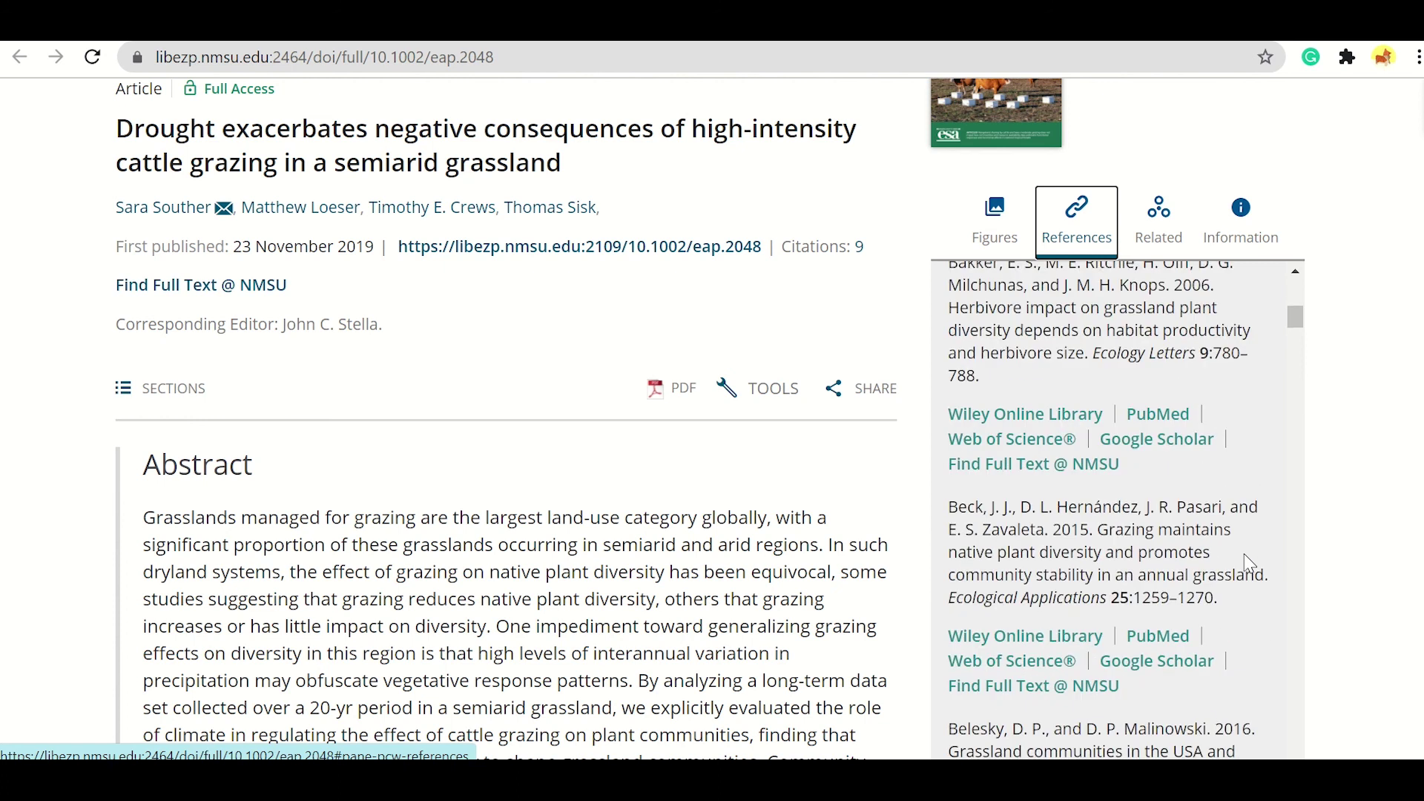
scroll(1246, 563, up, 2)
scroll(1242, 563, up, 3)
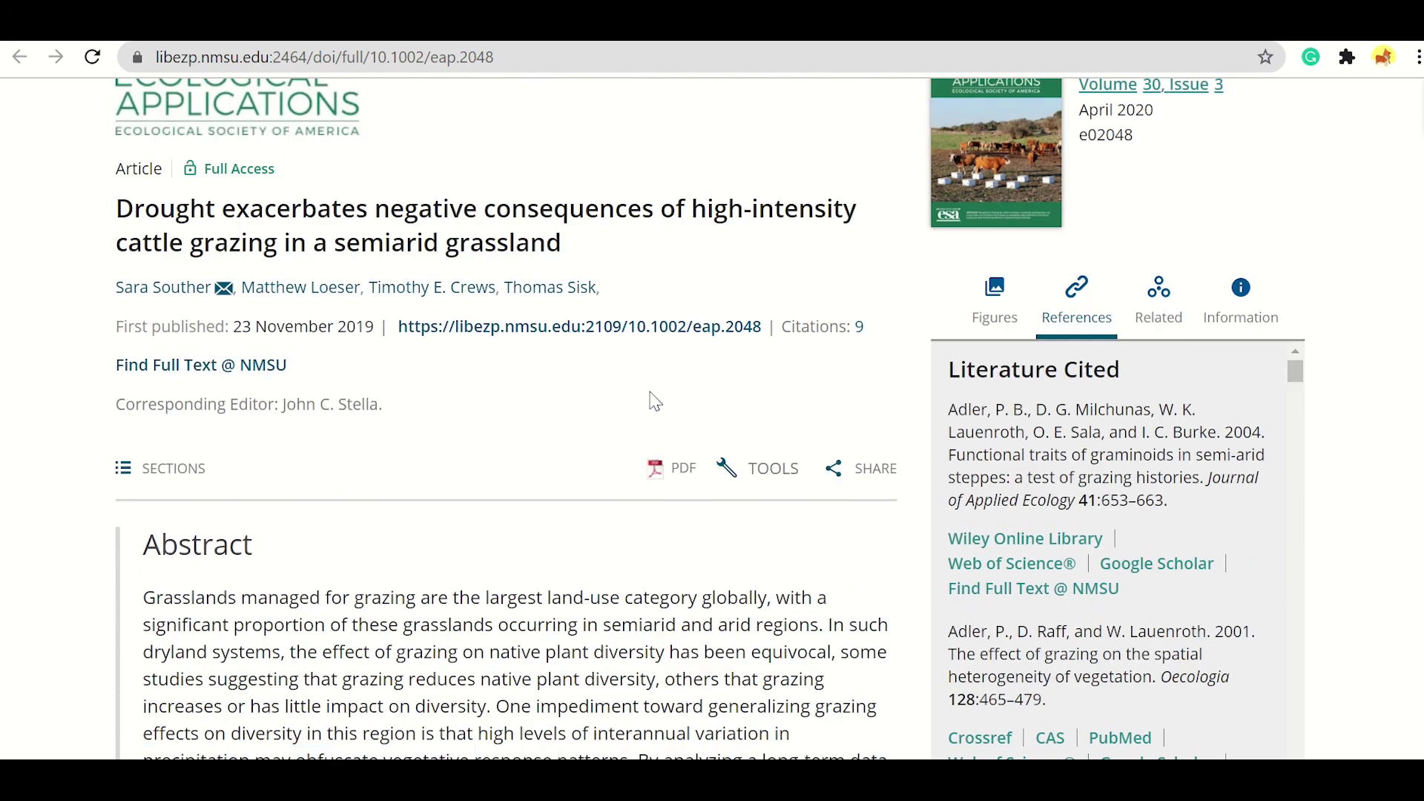
key(Tab)
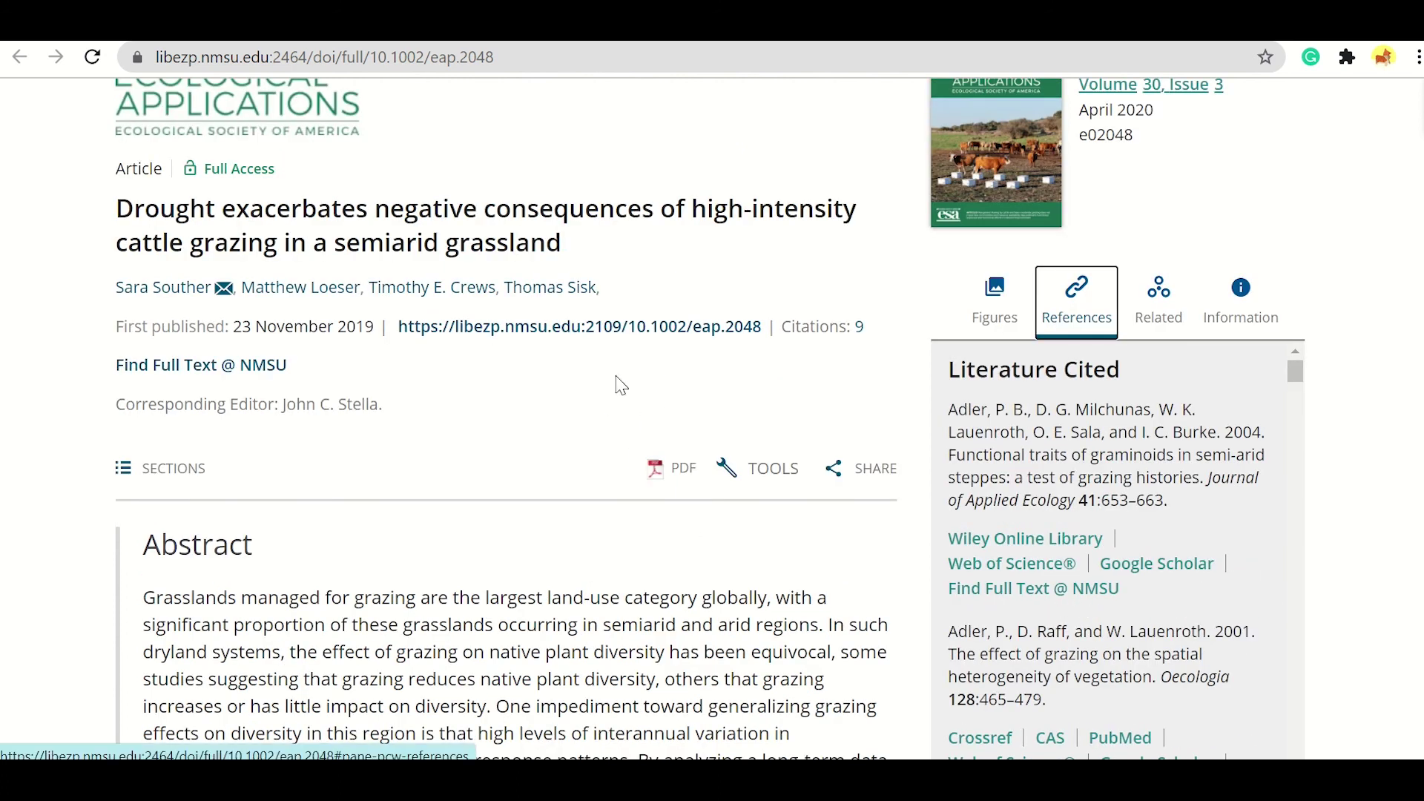
click(656, 385)
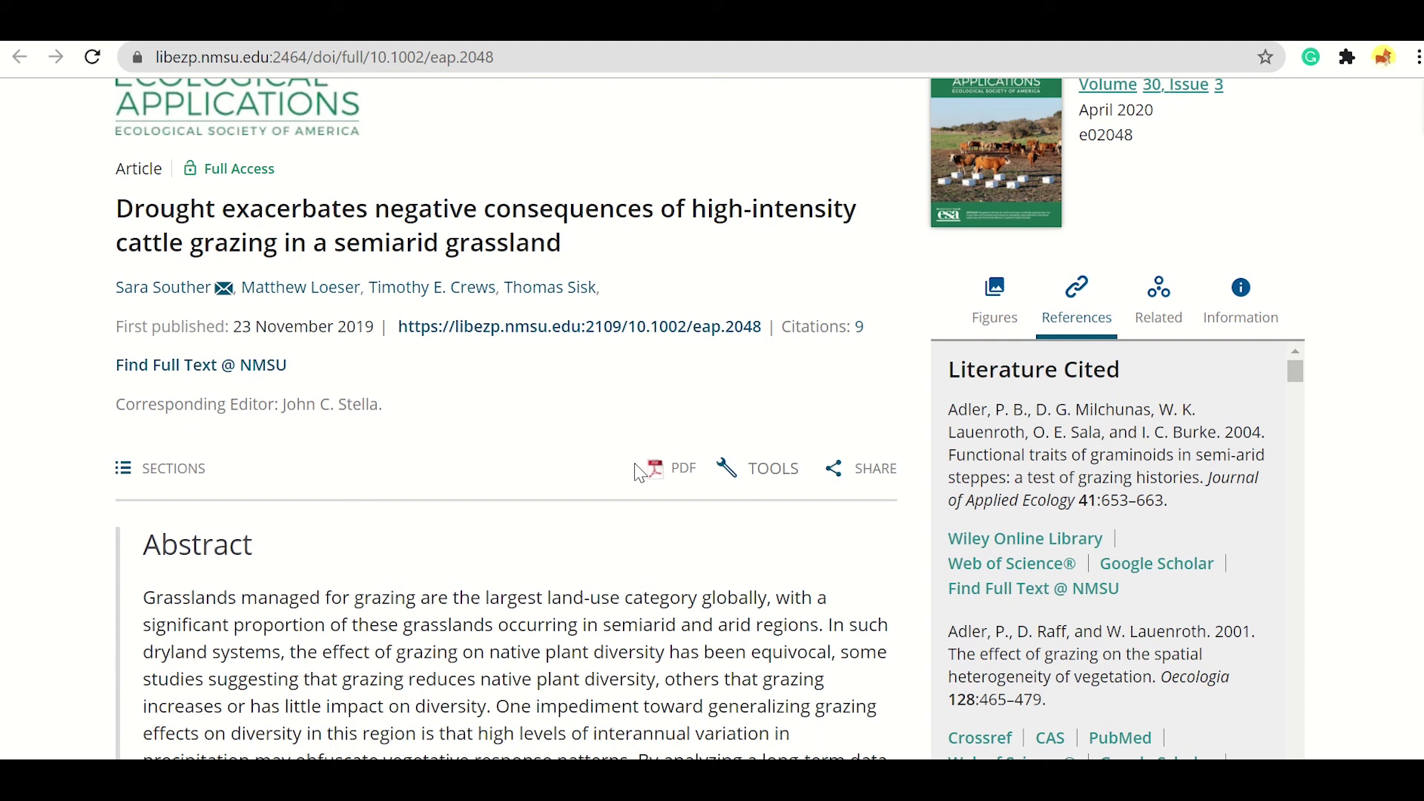
- Open the article as a 14-page ePDF and download it
click(657, 476)
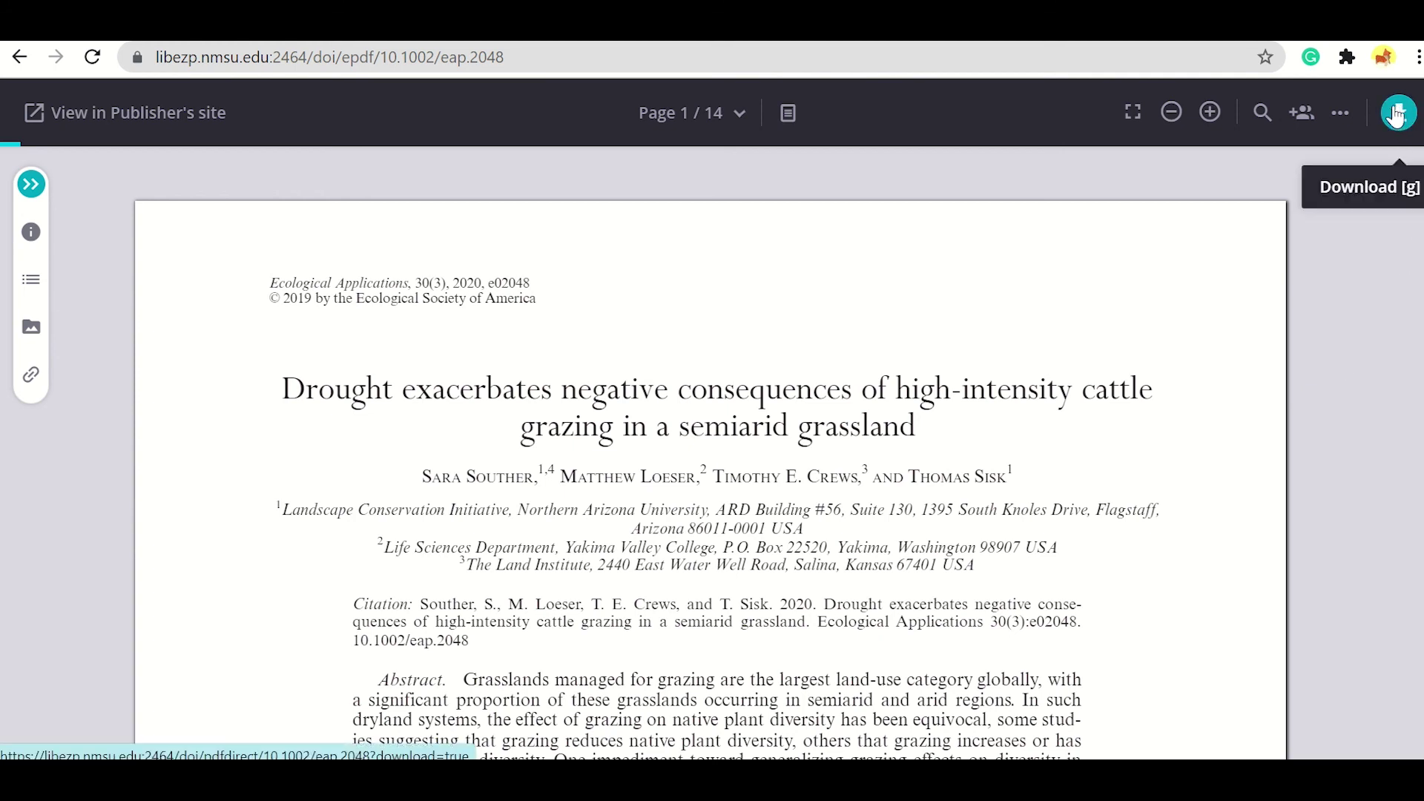
click(1397, 115)
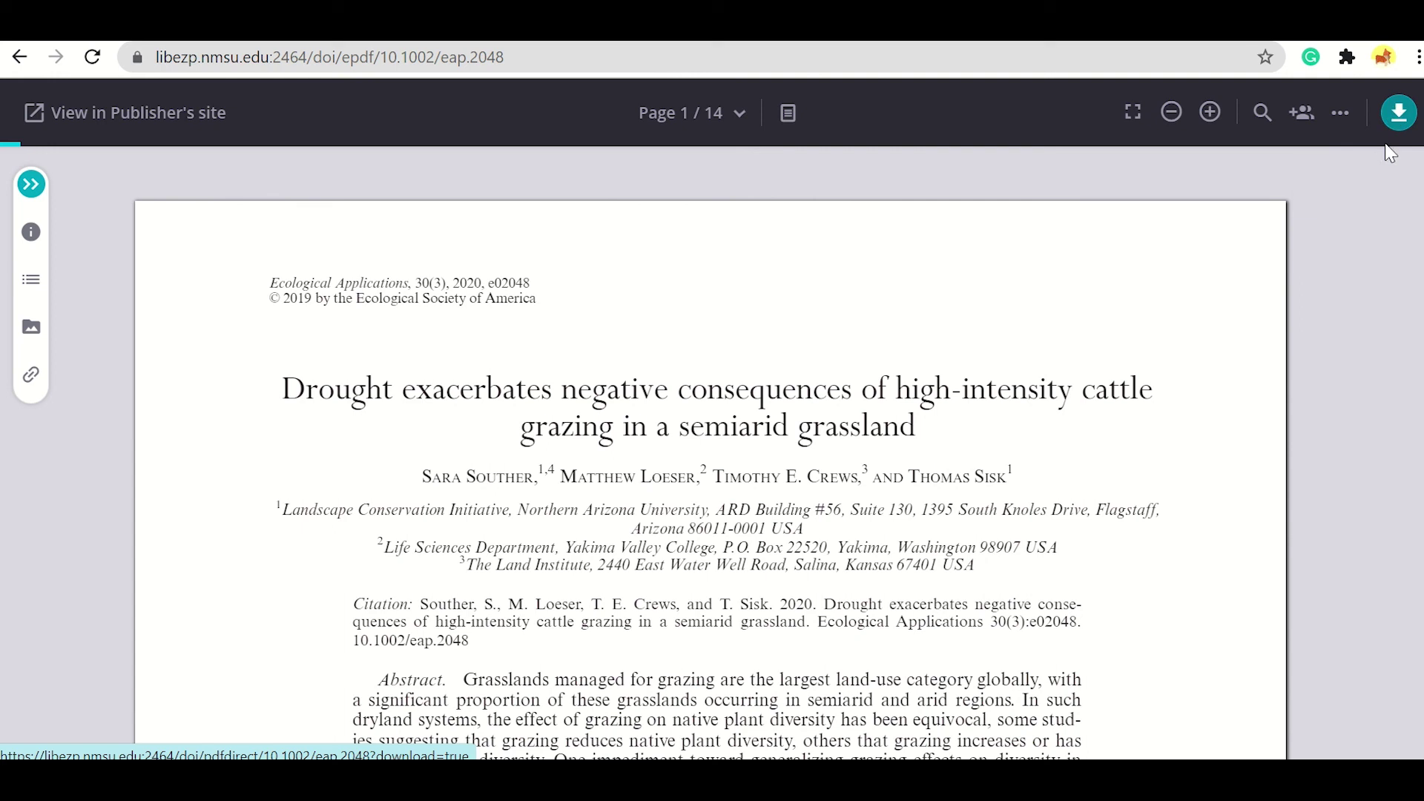